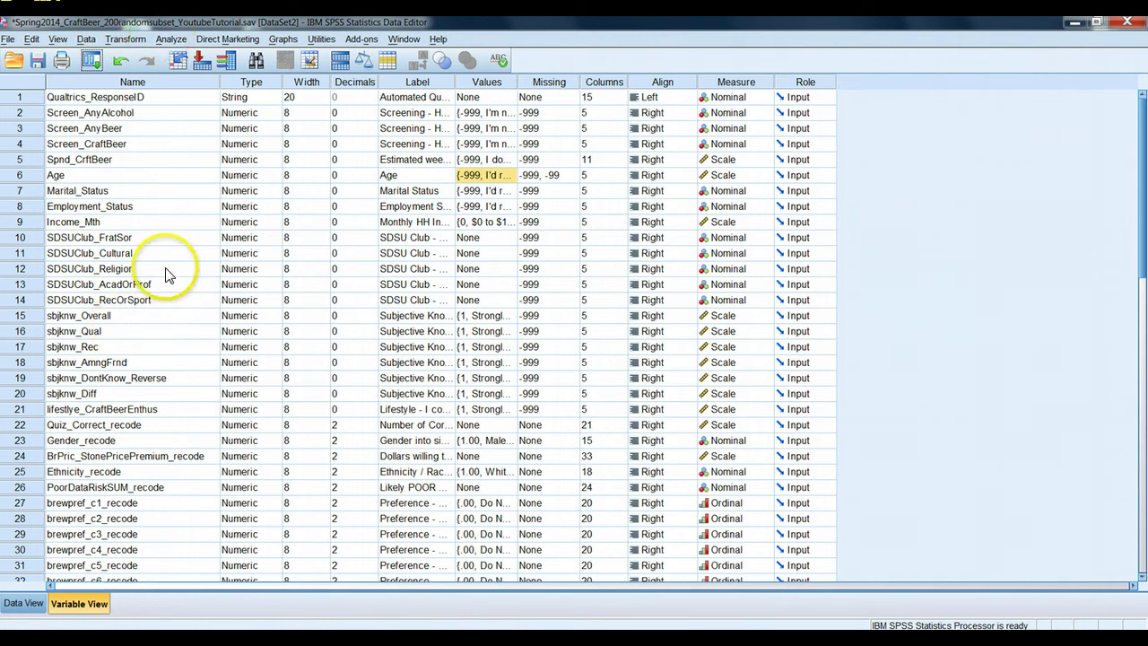
Step: Review the value labels defined for Ethnicity_recode in Variable View
{"action": "left_click", "coordinate": [30, 178]}
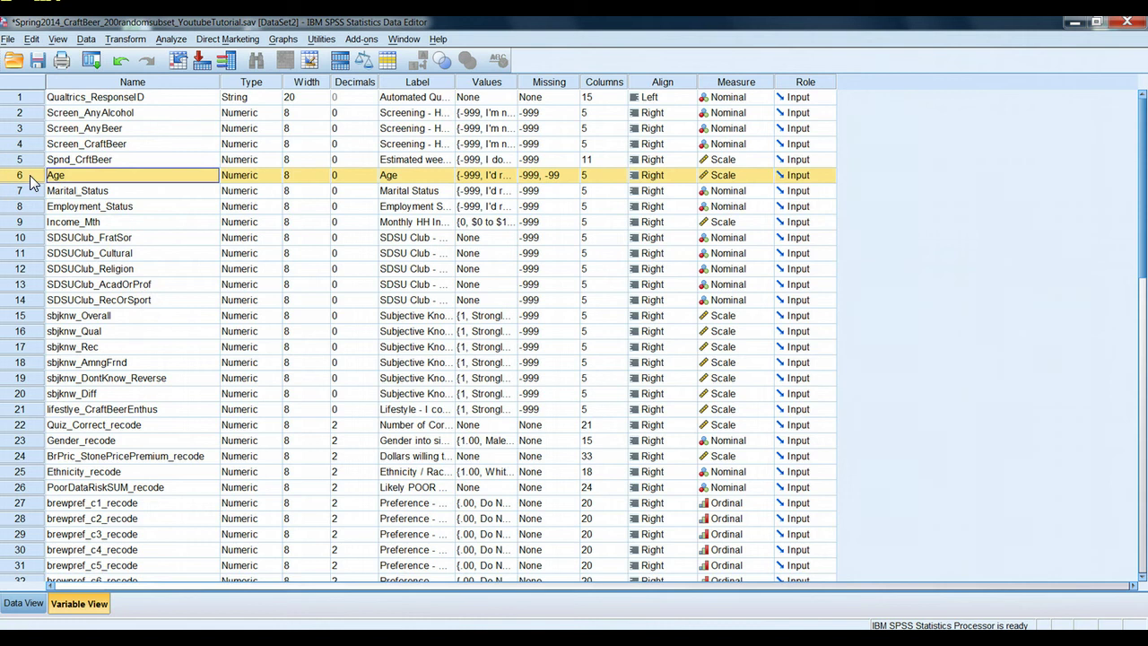
{"action": "left_click", "coordinate": [17, 474]}
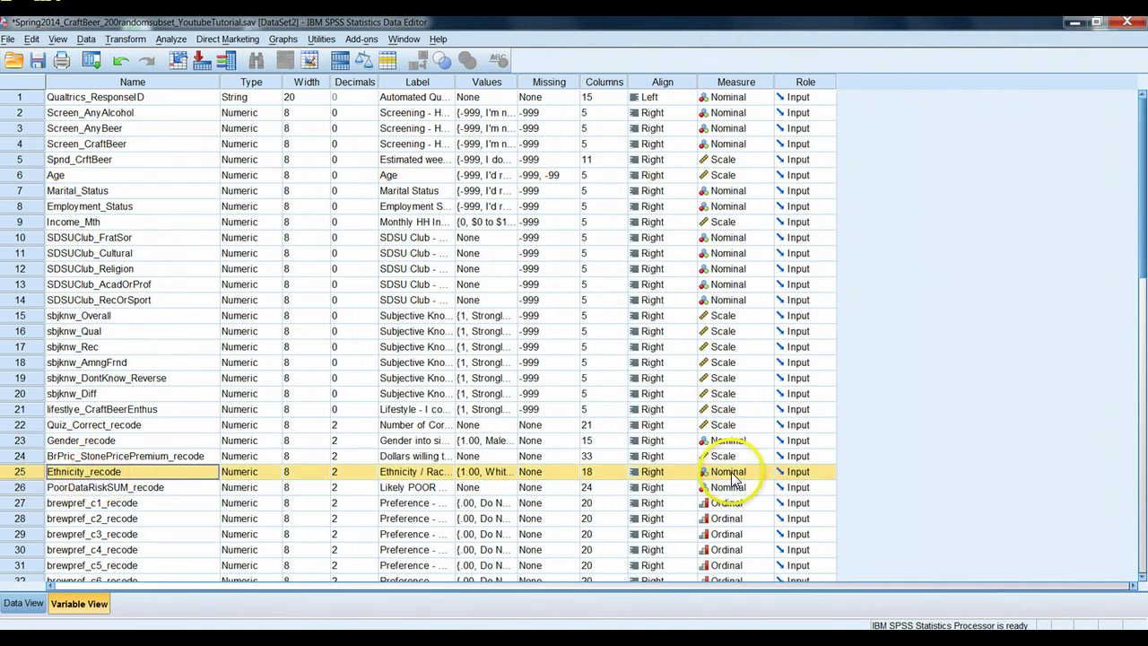
{"action": "left_click", "coordinate": [489, 471]}
{"action": "left_click", "coordinate": [509, 472]}
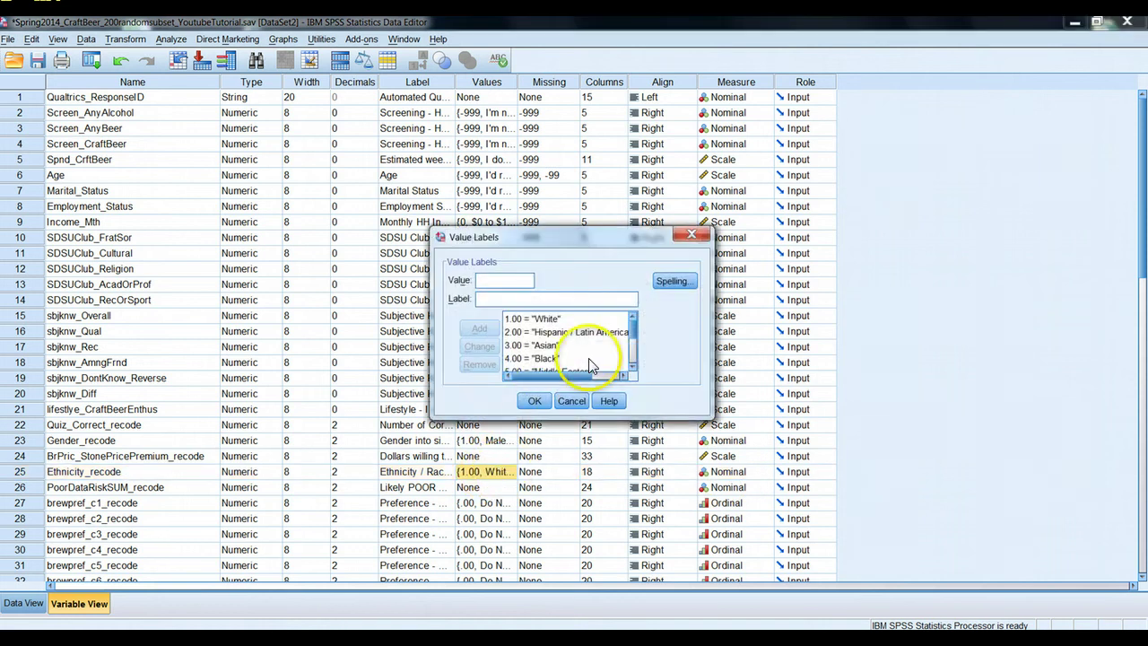
{"action": "left_click_drag", "start_coordinate": [631, 323], "coordinate": [633, 359]}
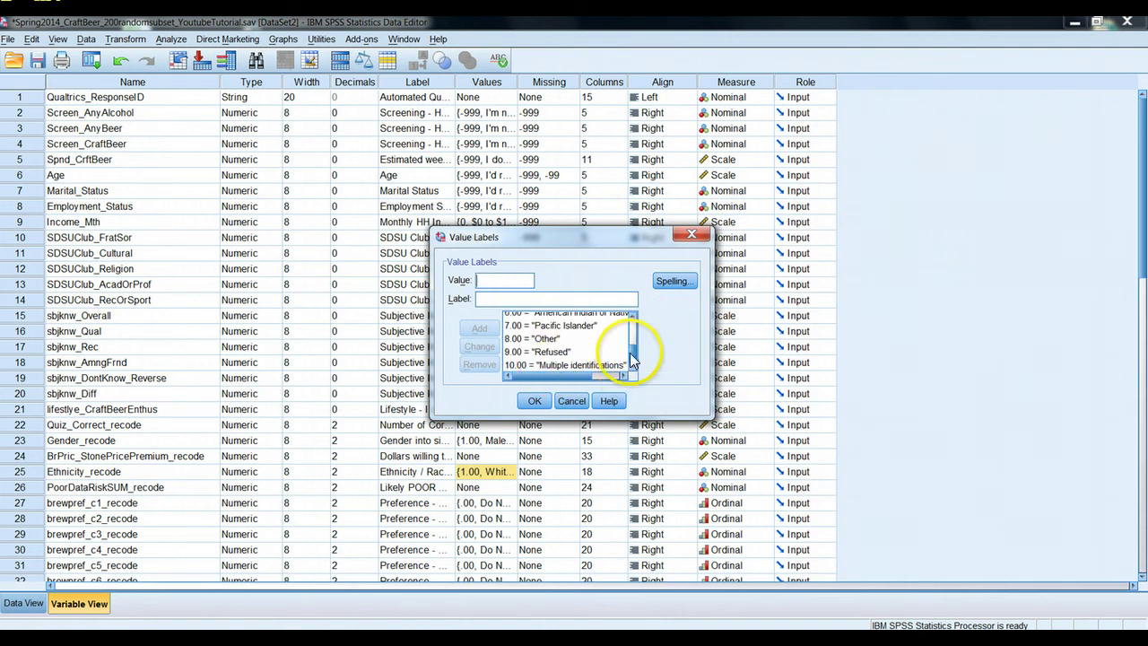
{"action": "left_click", "coordinate": [534, 400]}
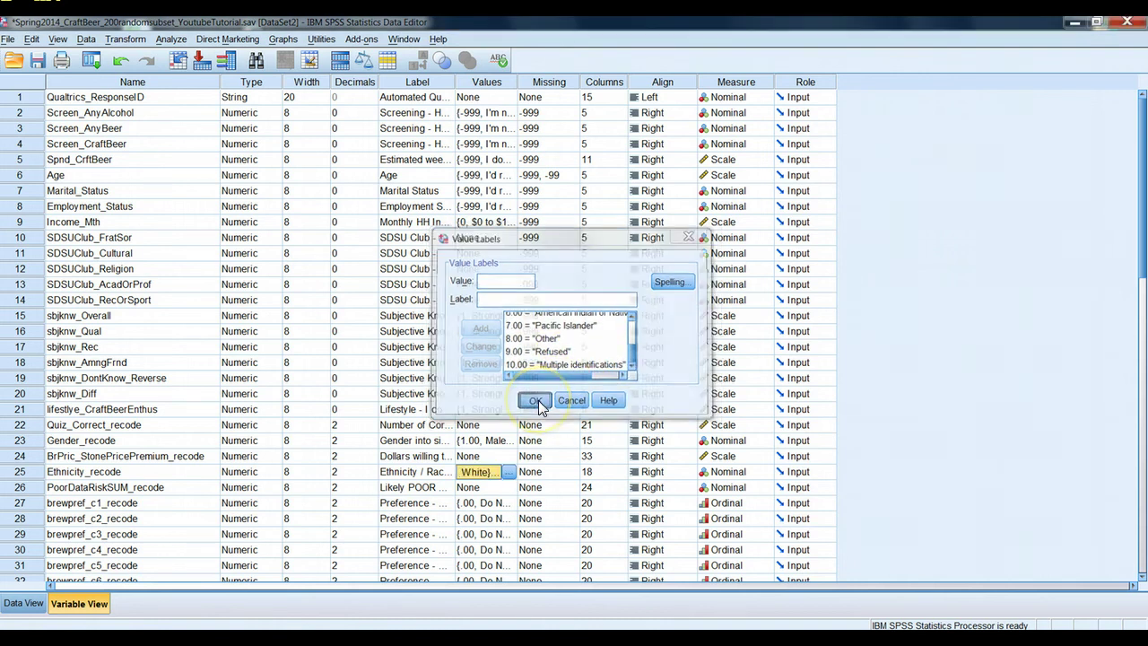
Step: Review Age's value labels, including the -99 'Under 21' label
{"action": "left_click", "coordinate": [80, 175]}
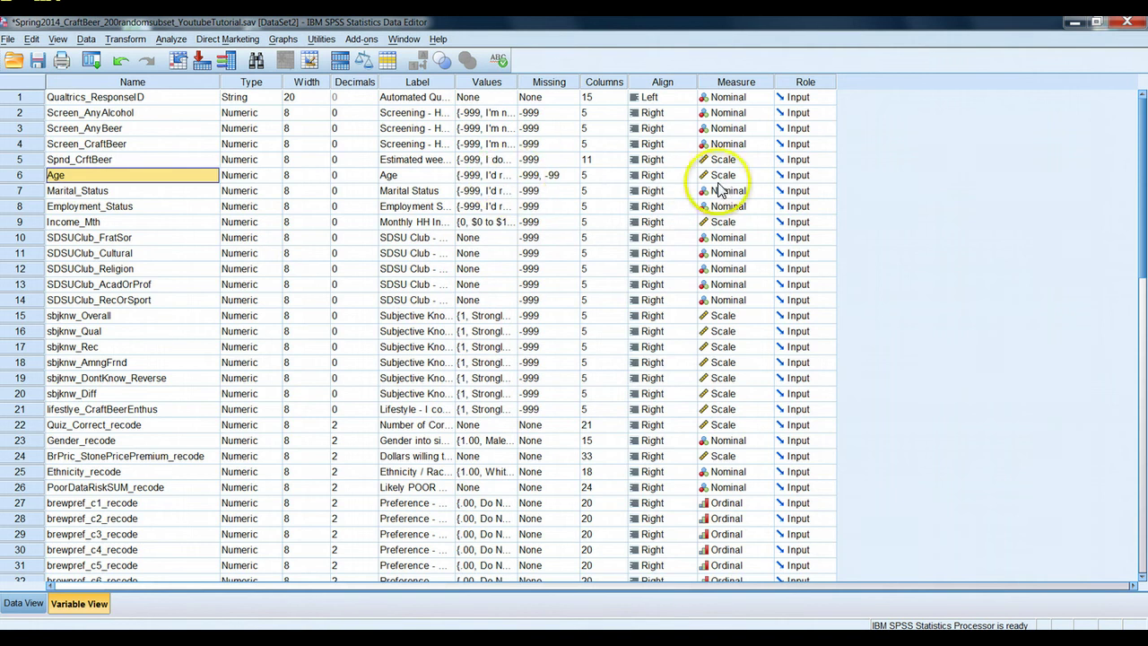
{"action": "left_click", "coordinate": [471, 176]}
{"action": "left_click", "coordinate": [507, 175]}
{"action": "left_click_drag", "start_coordinate": [675, 417], "coordinate": [675, 512]}
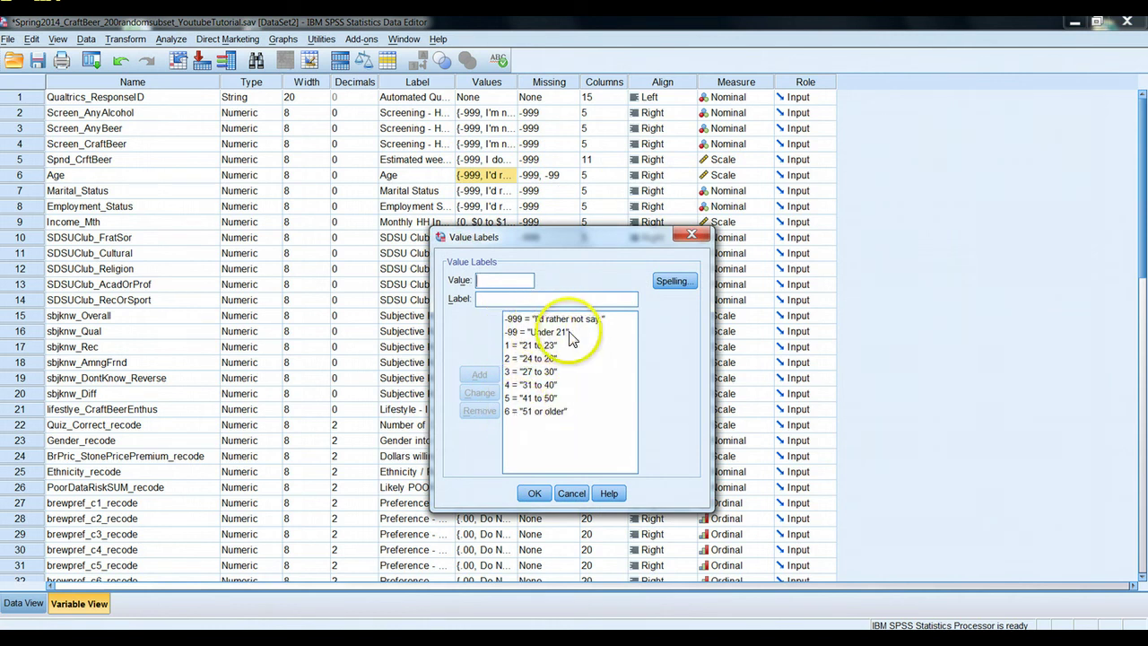
{"action": "left_click", "coordinate": [513, 332]}
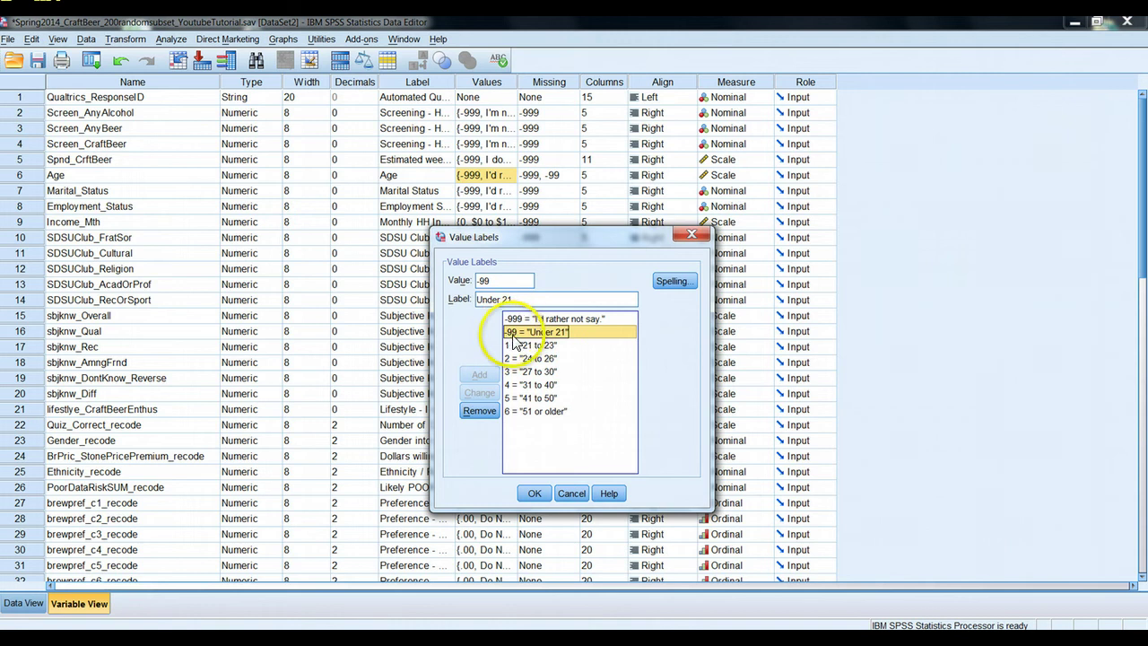
{"action": "left_click", "coordinate": [538, 493]}
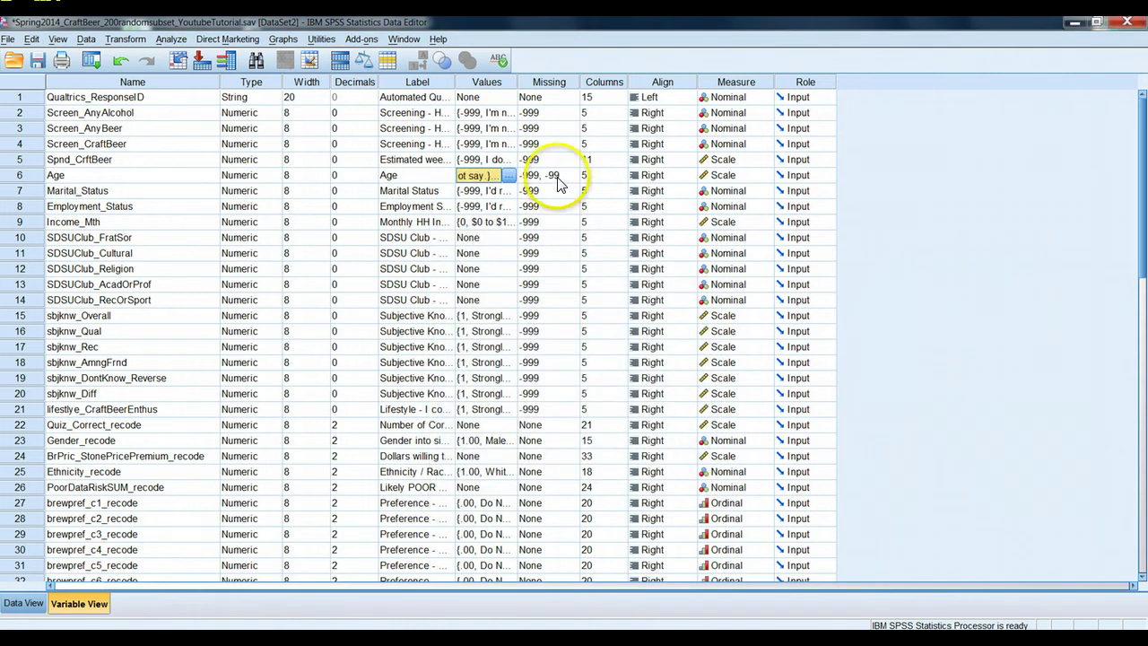
Step: Check Age's missing values, confirming -99 is defined as missing
{"action": "left_click", "coordinate": [549, 175]}
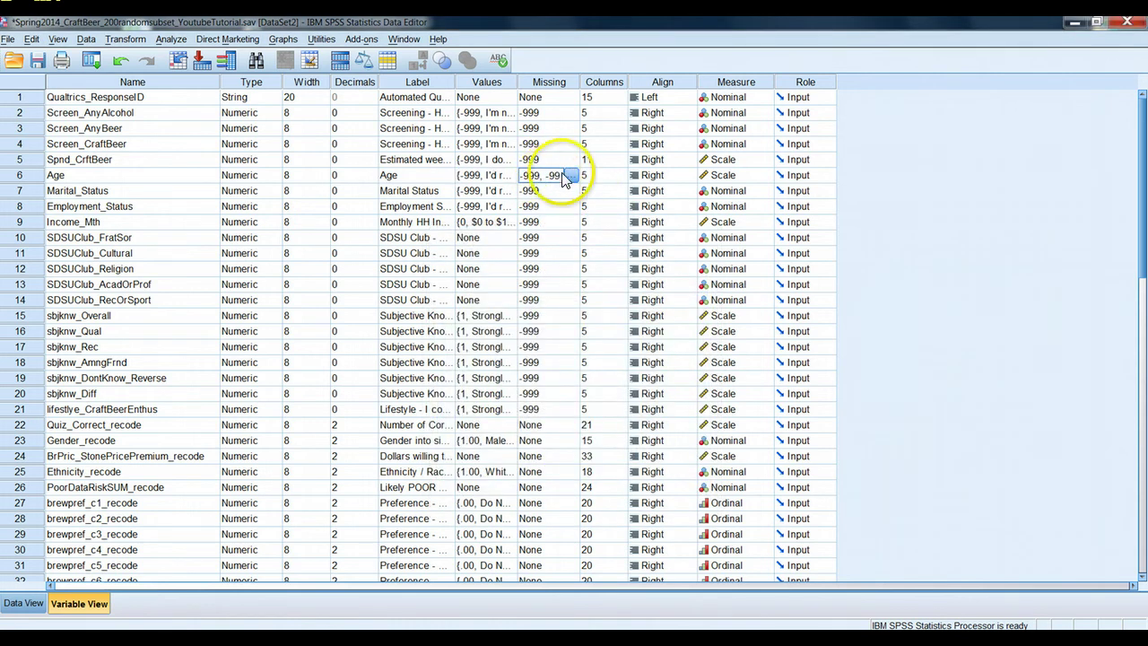
{"action": "left_click", "coordinate": [570, 175]}
{"action": "left_click_drag", "start_coordinate": [599, 309], "coordinate": [563, 309]}
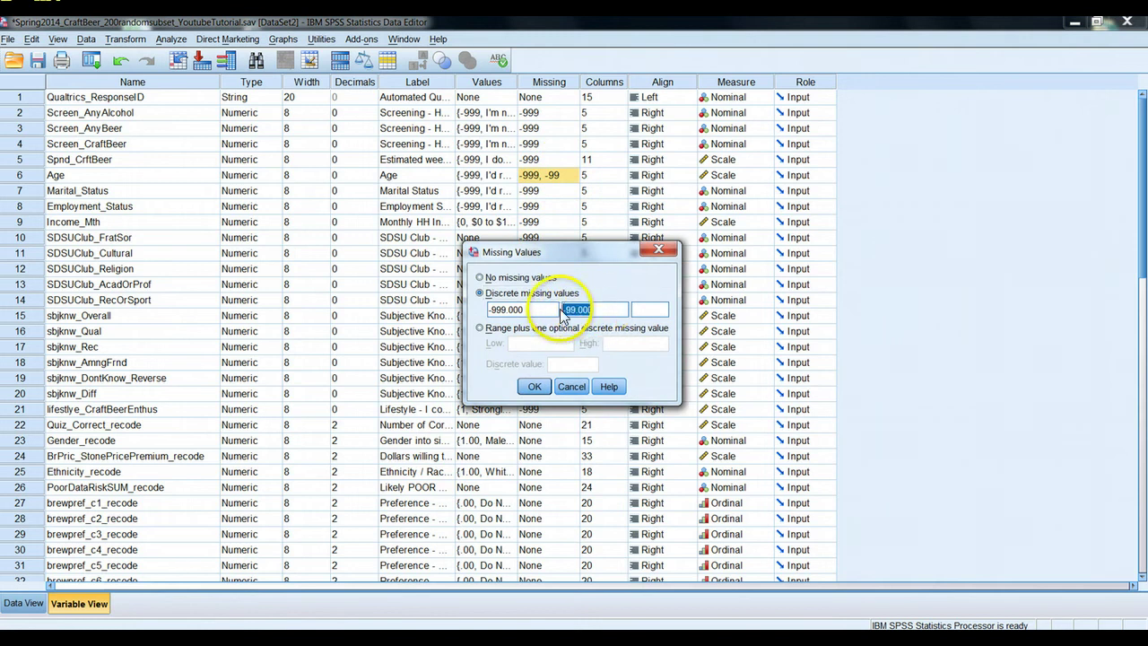
{"action": "left_click", "coordinate": [534, 386]}
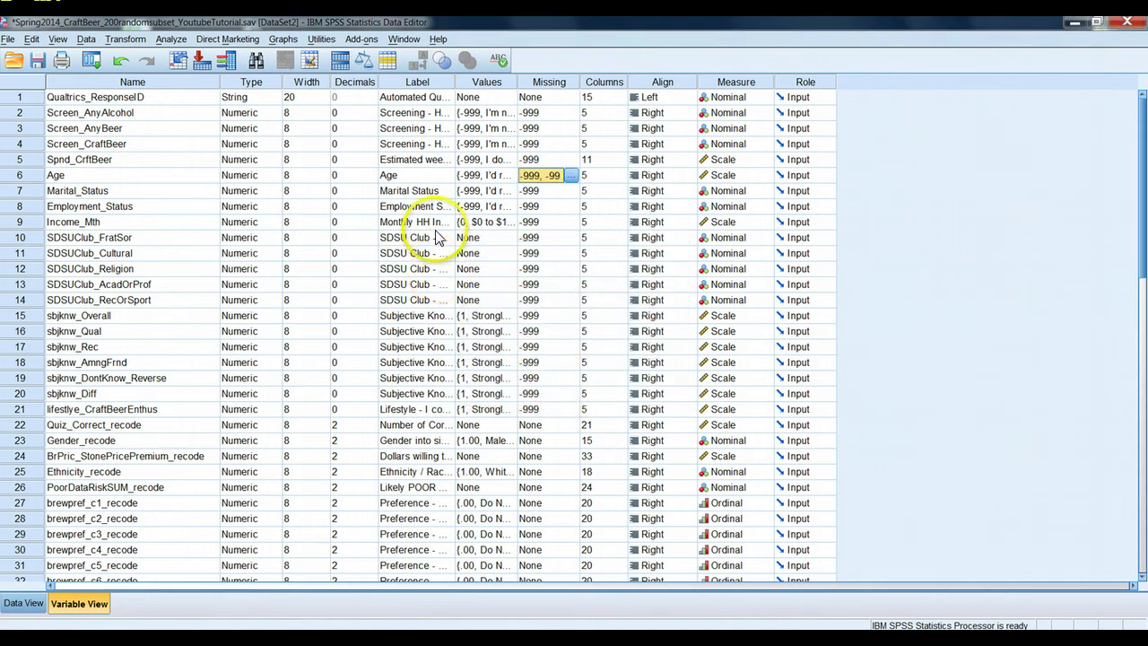
Step: Open a reset Frequencies dialog showing variables by name instead of label
{"action": "left_click", "coordinate": [169, 39]}
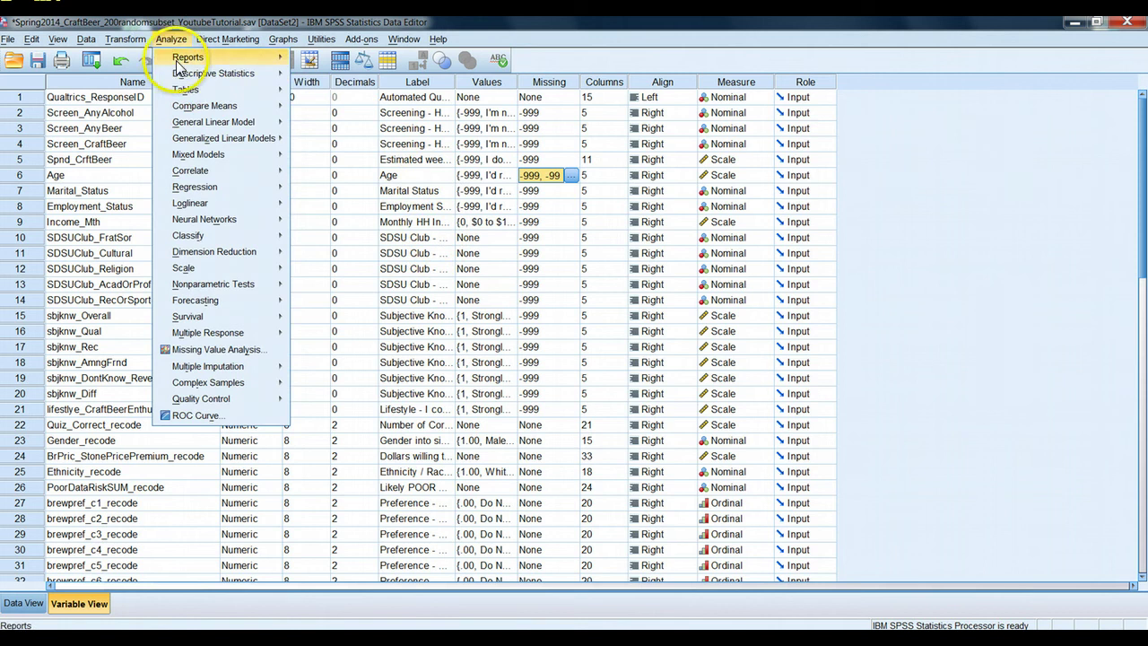
{"action": "mouse_move", "coordinate": [182, 80]}
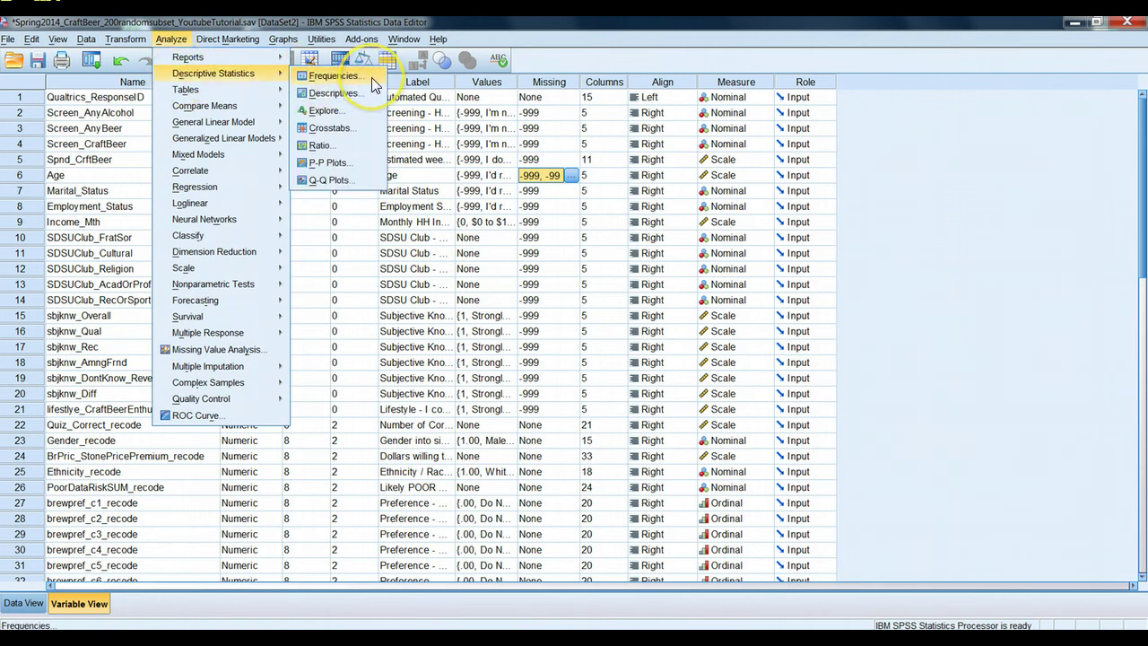
{"action": "left_click", "coordinate": [371, 77]}
{"action": "left_click", "coordinate": [572, 462]}
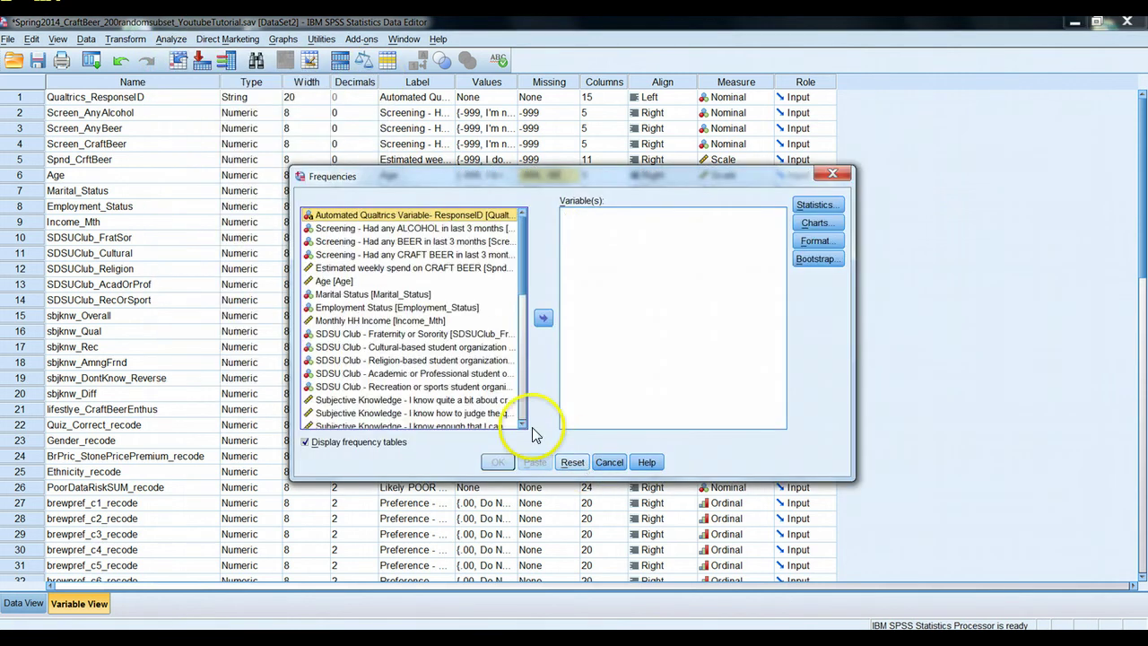
{"action": "right_click", "coordinate": [417, 255]}
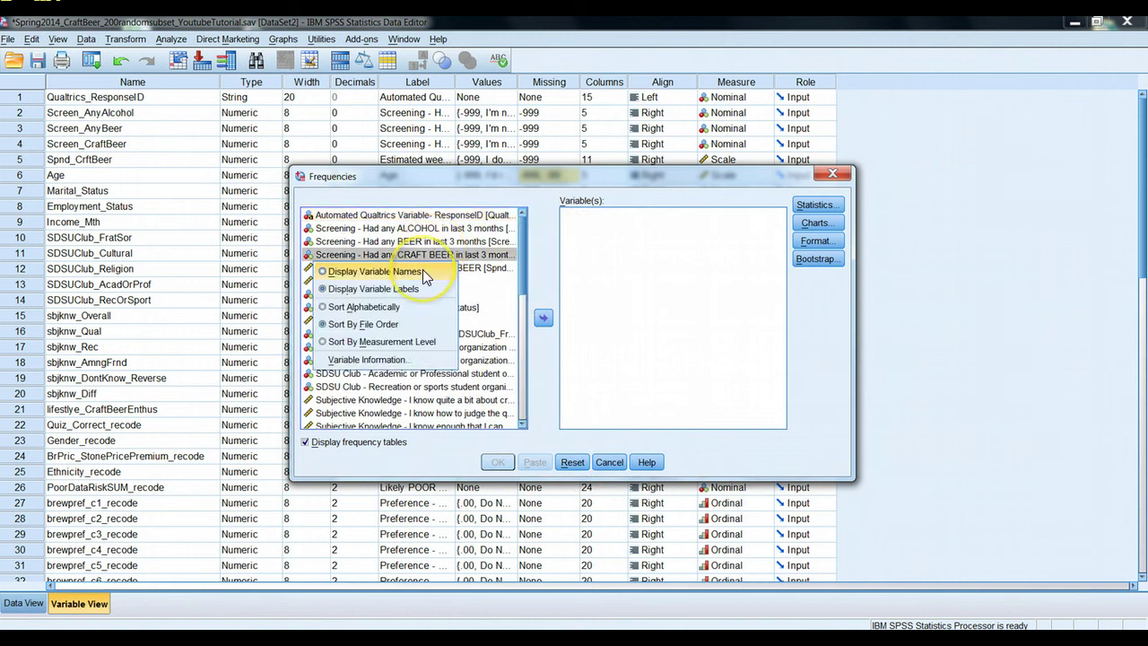
{"action": "left_click", "coordinate": [422, 271]}
Step: Move Age and Ethnicity_recode into the Variable(s) list
{"action": "left_click", "coordinate": [324, 281]}
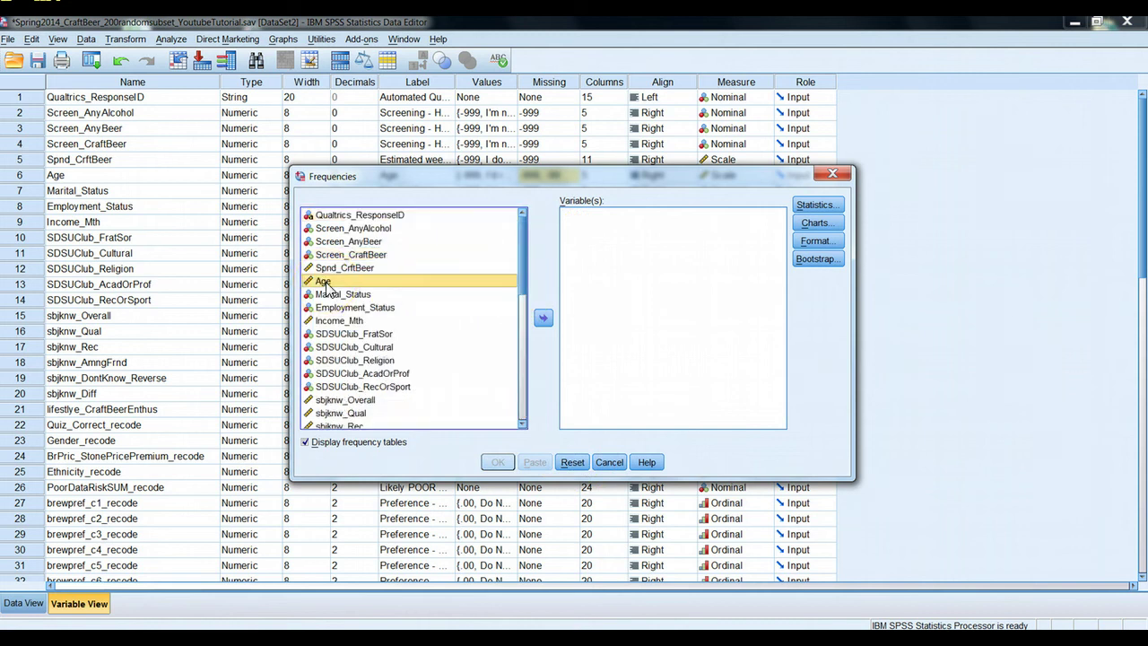
{"action": "left_click_drag", "start_coordinate": [523, 231], "coordinate": [521, 320]}
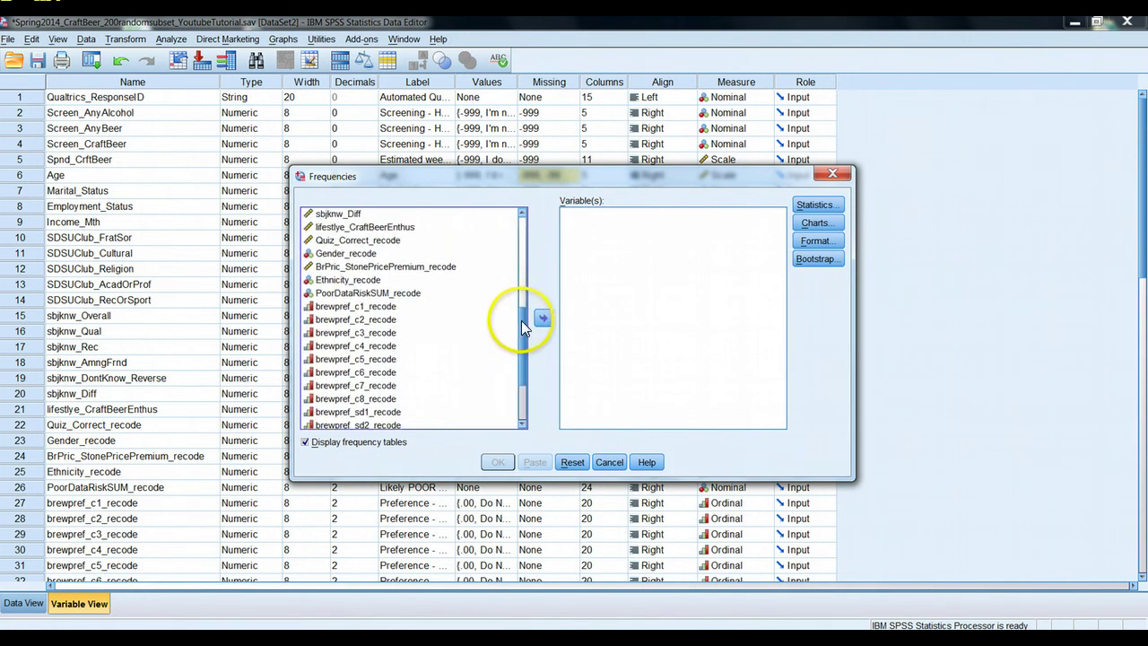
{"action": "left_click", "coordinate": [336, 279]}
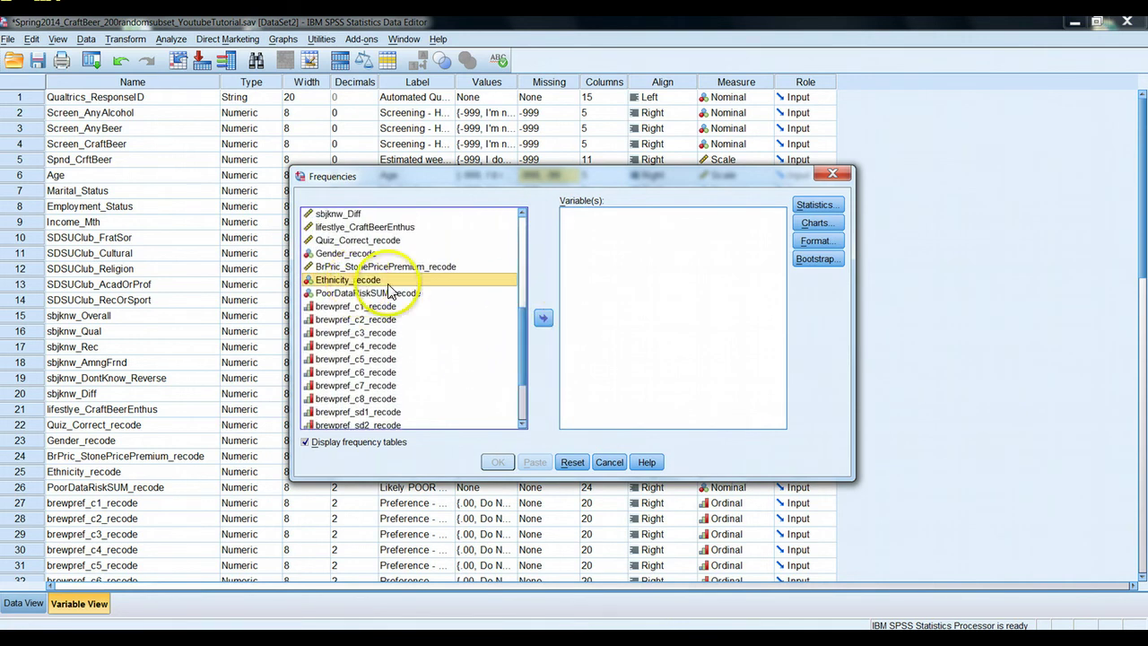
{"action": "left_click", "coordinate": [544, 320]}
{"action": "left_click", "coordinate": [581, 275]}
{"action": "left_click", "coordinate": [621, 230]}
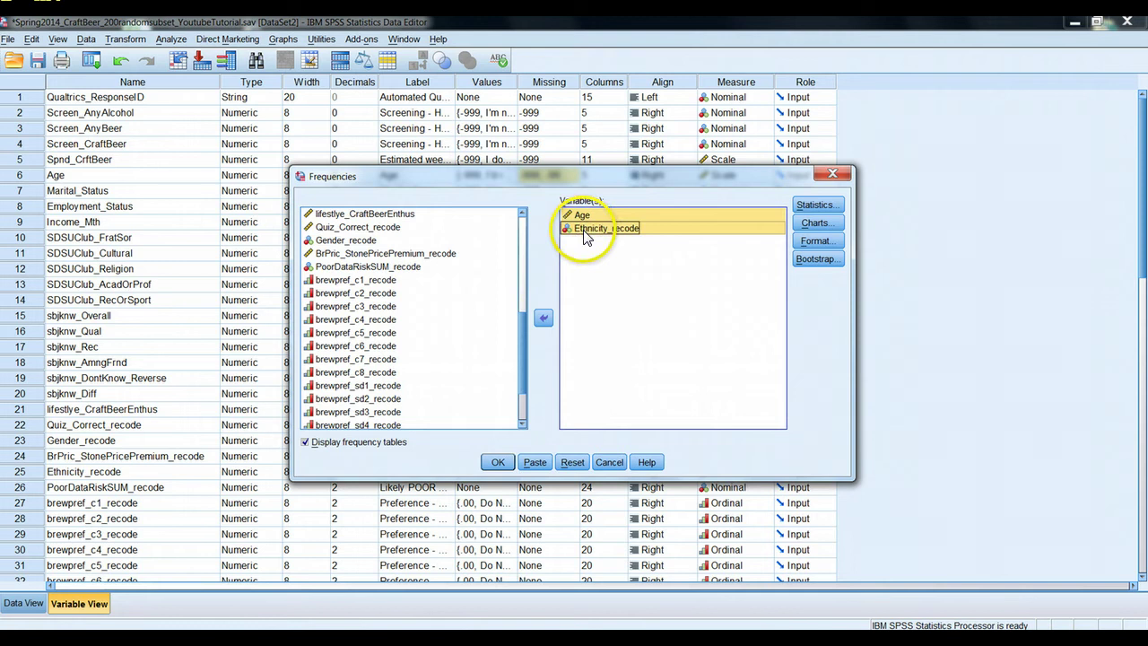
Step: Request mean, median, standard deviation, variance, minimum and maximum statistics
{"action": "left_click", "coordinate": [816, 204]}
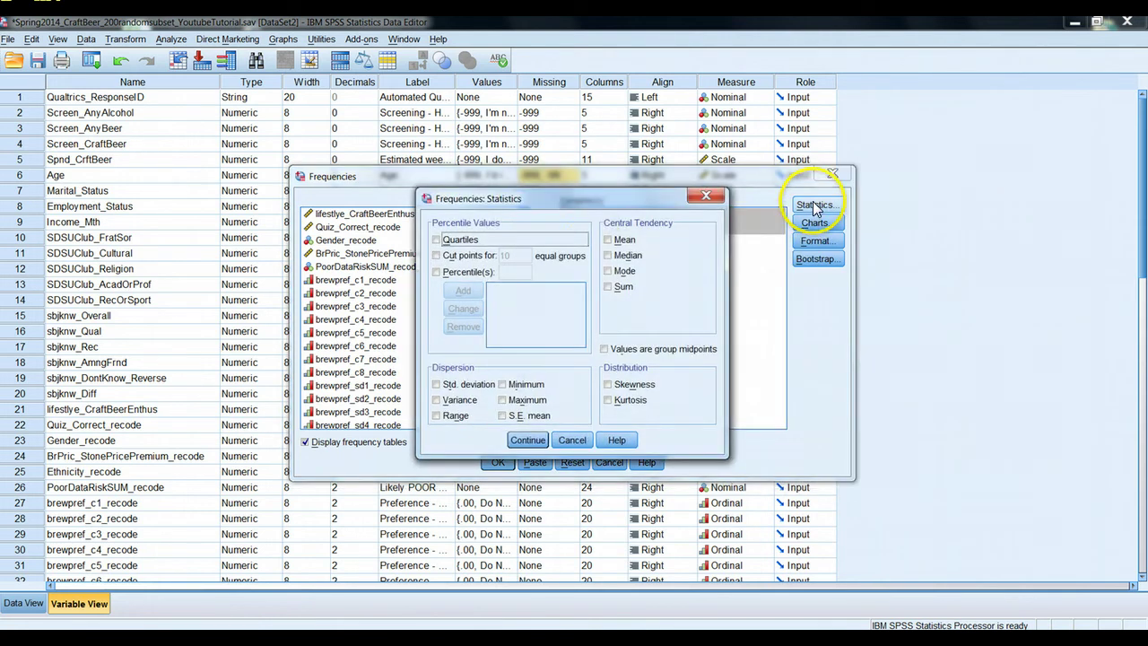
{"action": "left_click", "coordinate": [607, 240]}
{"action": "left_click", "coordinate": [607, 255]}
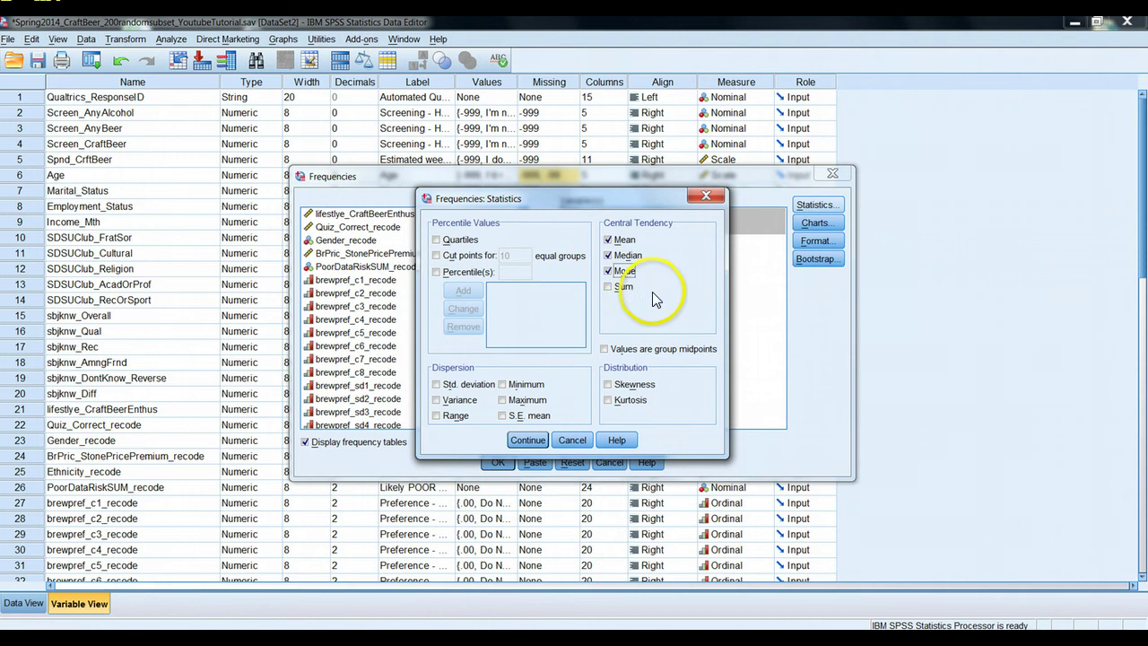
{"action": "left_click", "coordinate": [437, 401]}
{"action": "left_click", "coordinate": [502, 385]}
{"action": "left_click", "coordinate": [503, 401]}
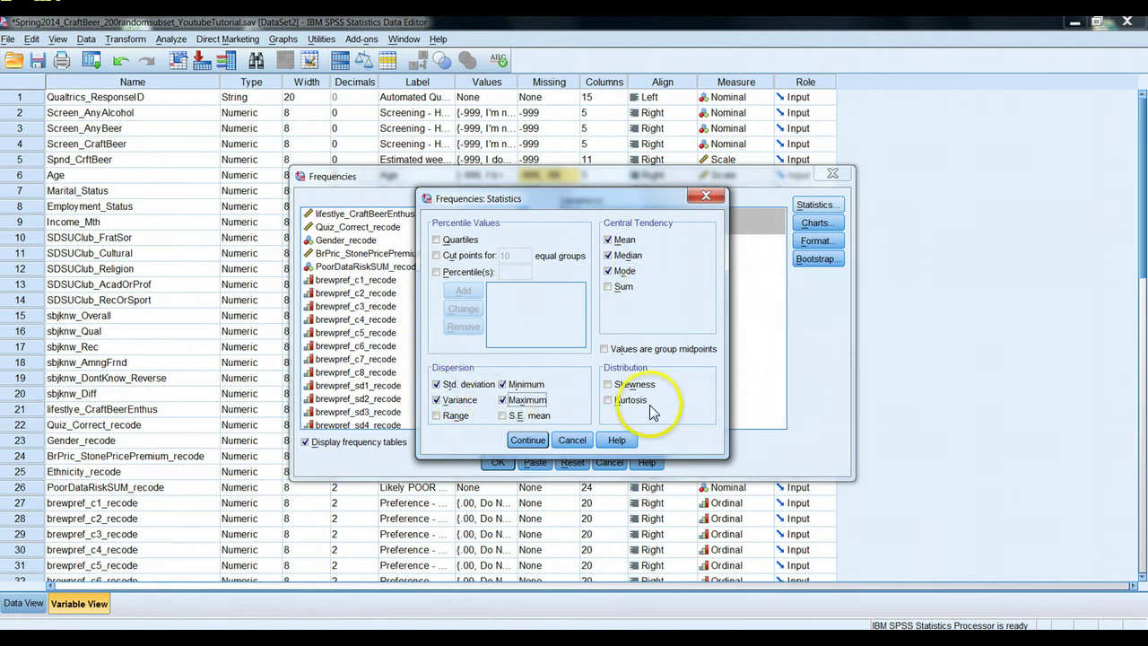
{"action": "left_click", "coordinate": [528, 440]}
Step: Choose bar charts showing percentages, leaving Format options unchanged
{"action": "left_click", "coordinate": [815, 223]}
{"action": "left_click", "coordinate": [503, 291]}
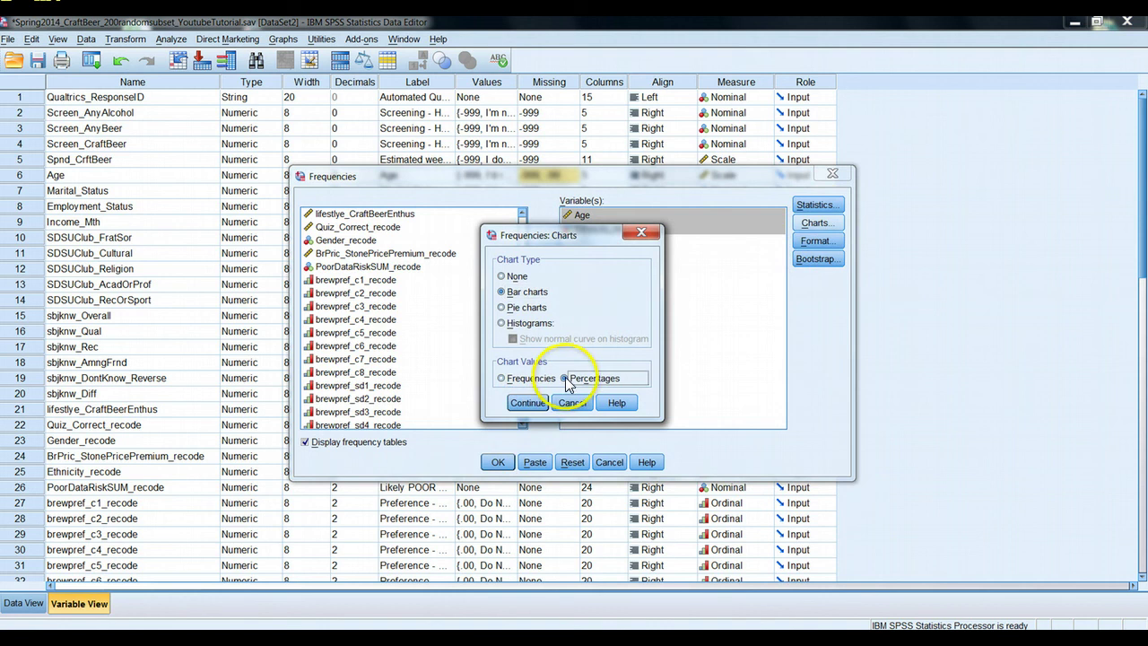
{"action": "left_click", "coordinate": [529, 403]}
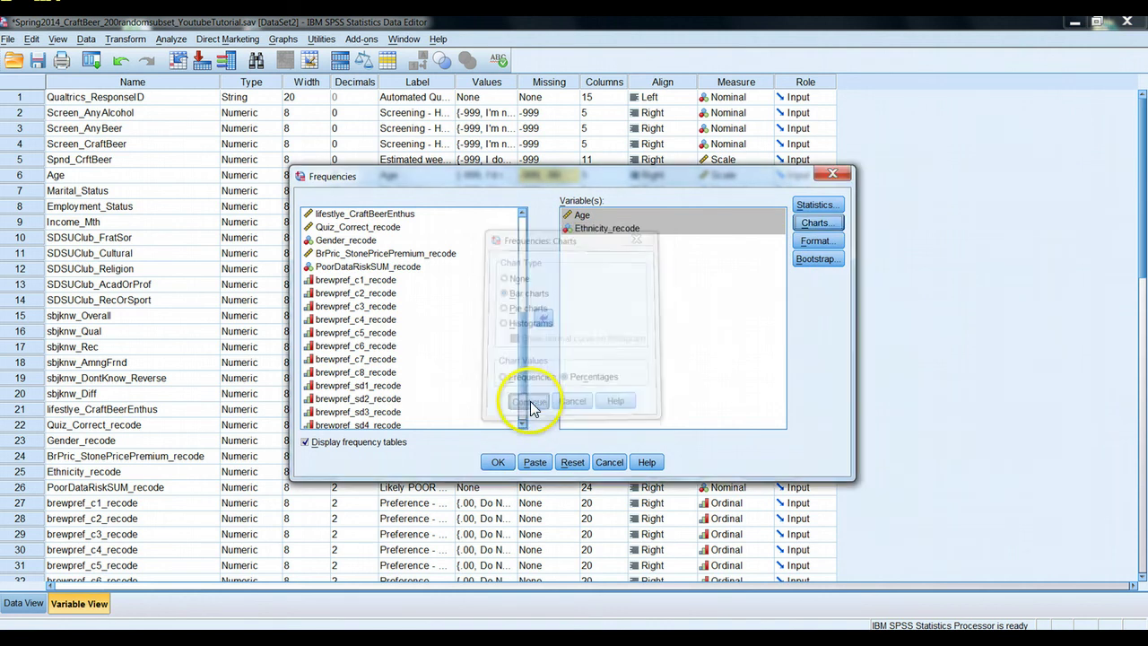
{"action": "left_click", "coordinate": [816, 240]}
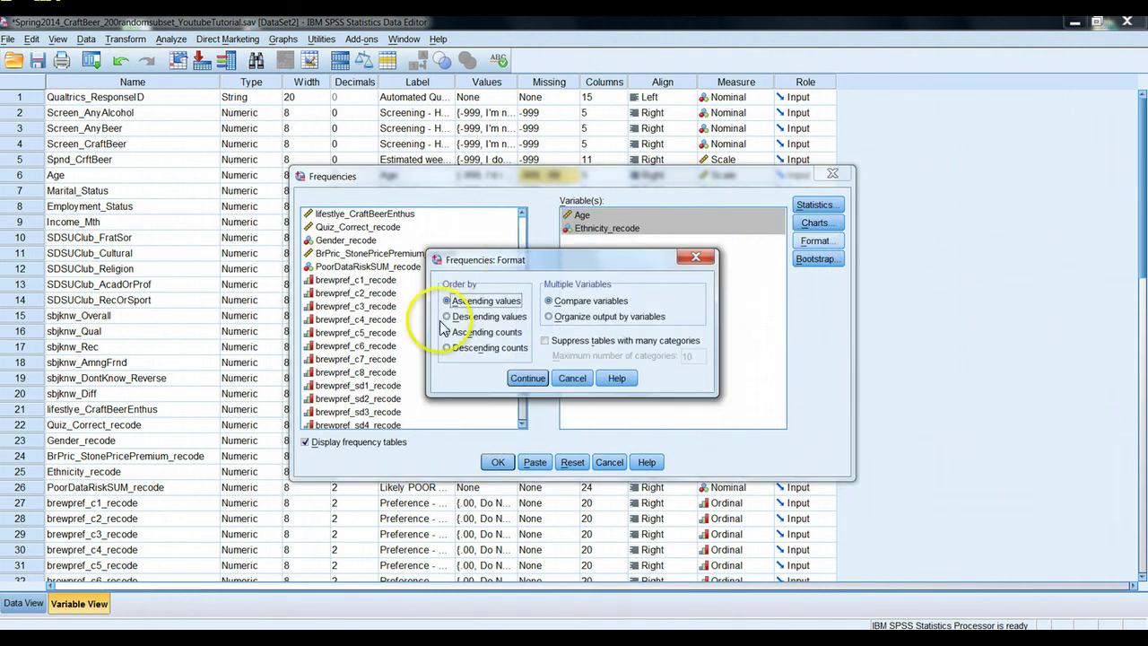
{"action": "left_click", "coordinate": [567, 377]}
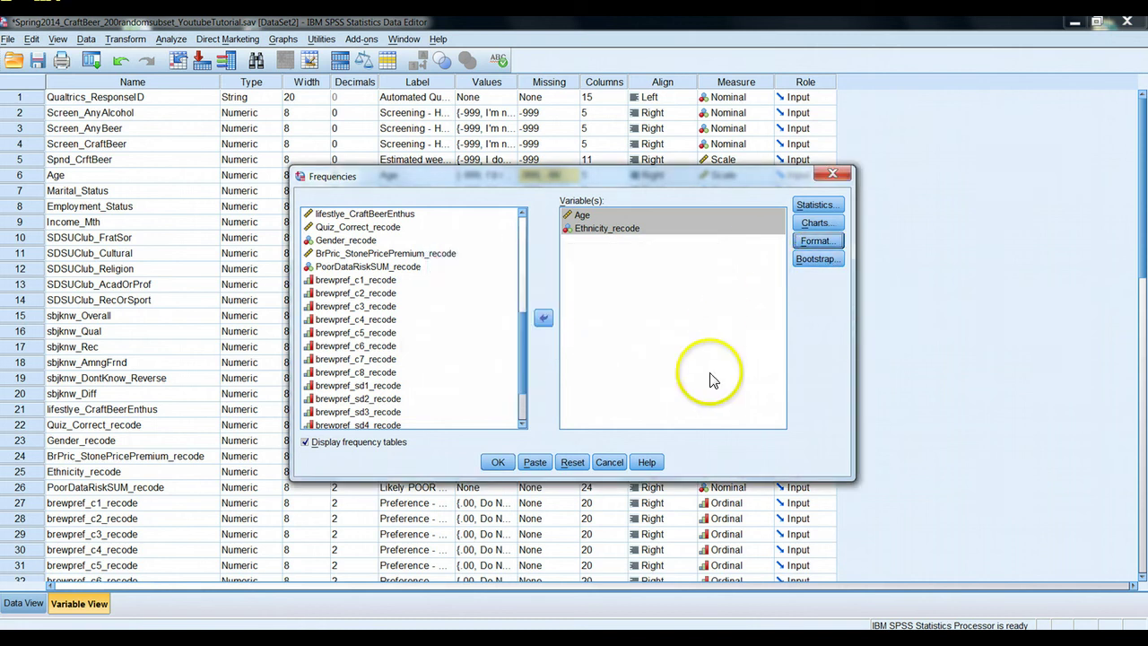
Step: Run the Frequencies analysis and inspect the four-line syntax in the Viewer log
{"action": "left_click", "coordinate": [496, 463]}
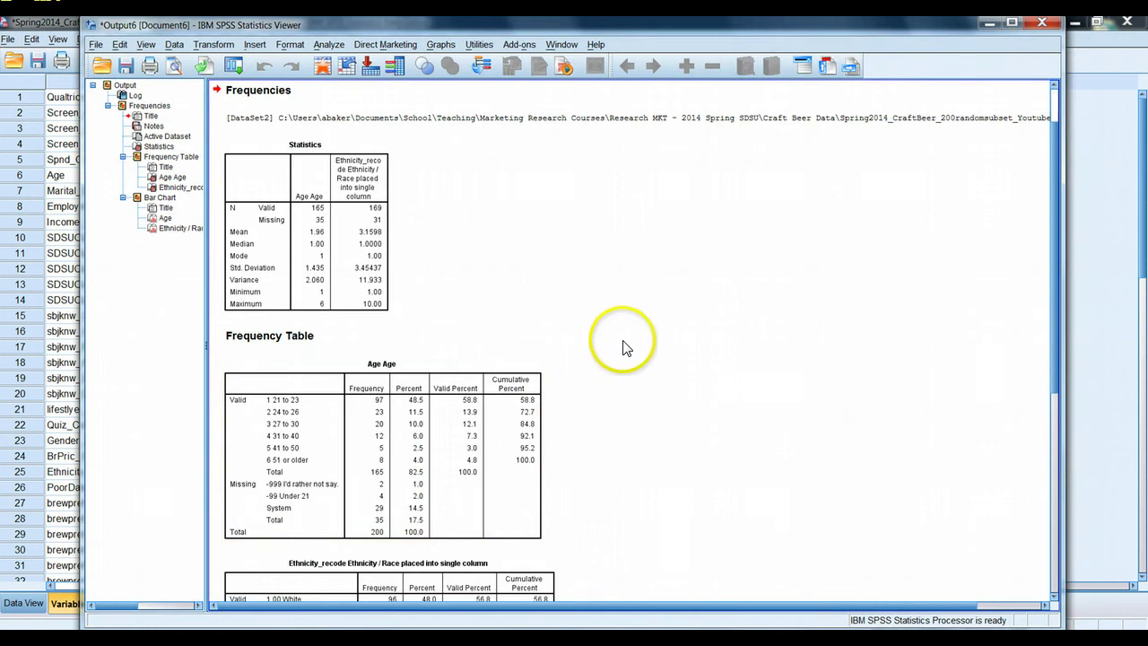
{"action": "left_click_drag", "start_coordinate": [1058, 283], "coordinate": [1049, 153]}
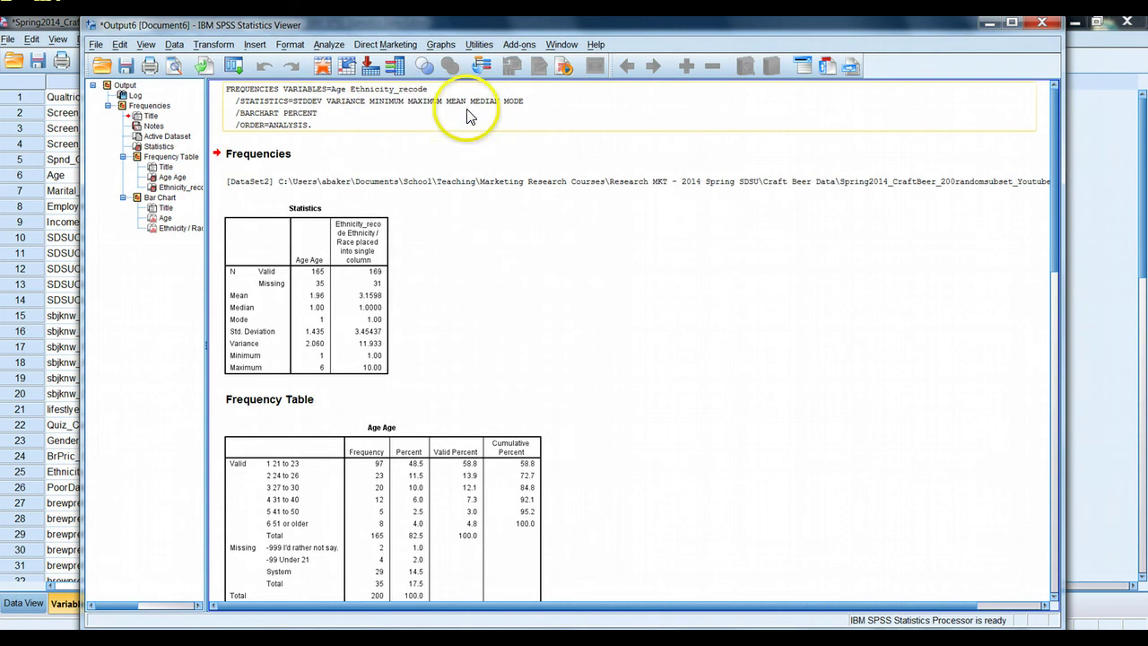
{"action": "left_click", "coordinate": [230, 97]}
{"action": "double_click", "coordinate": [230, 97]}
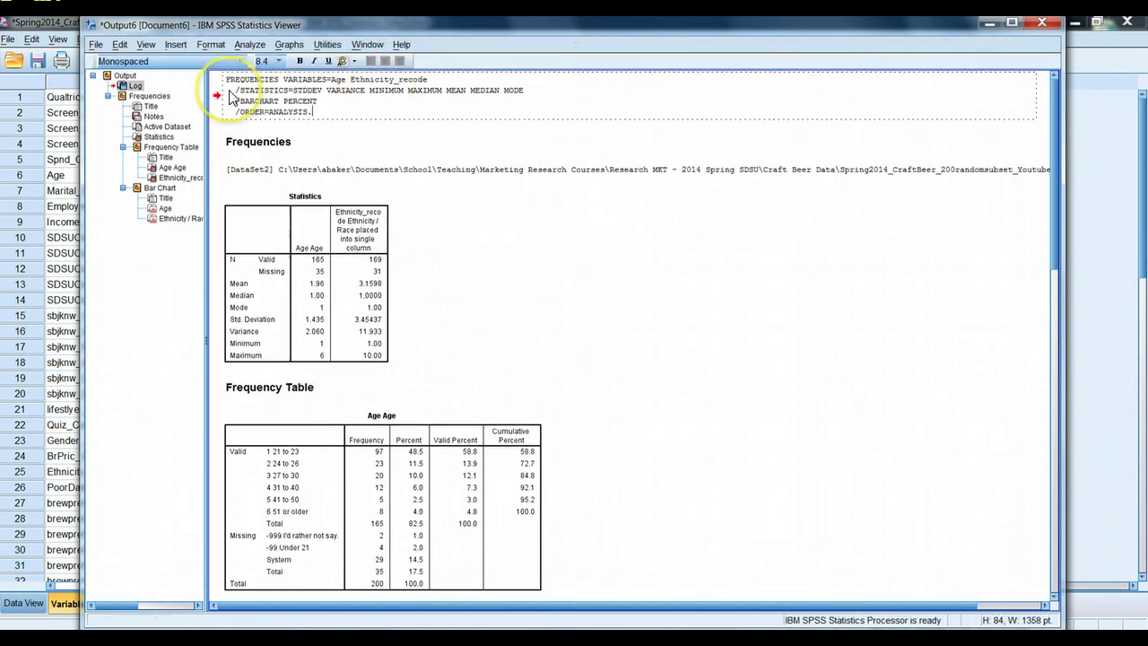
{"action": "left_click_drag", "start_coordinate": [320, 115], "coordinate": [225, 75]}
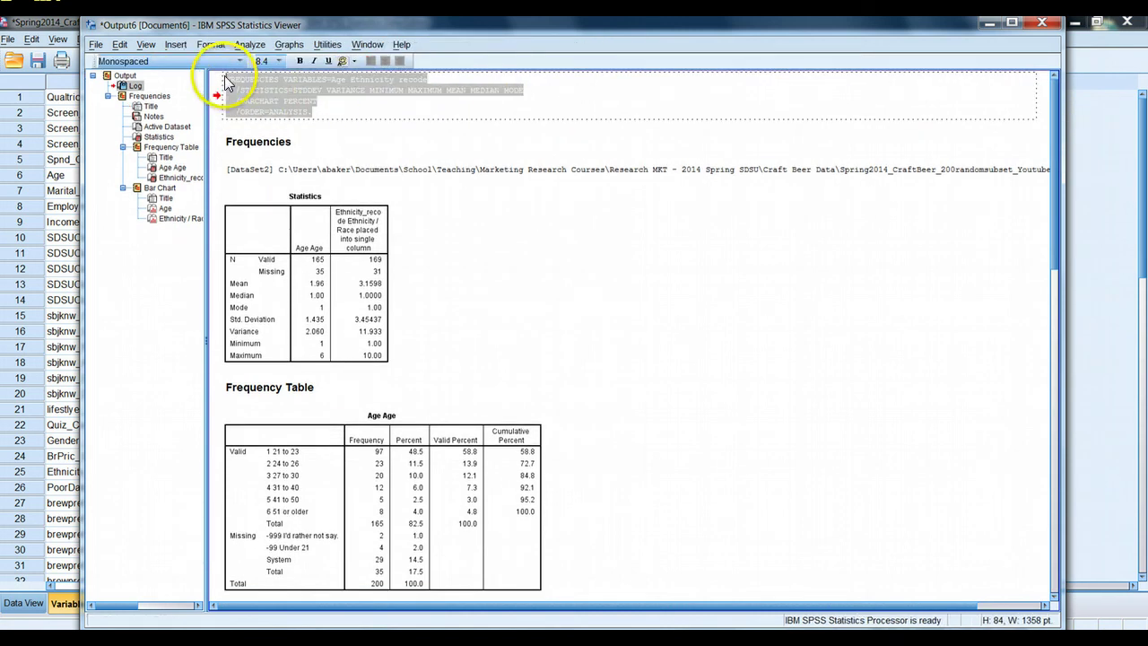
{"action": "left_click", "coordinate": [324, 116]}
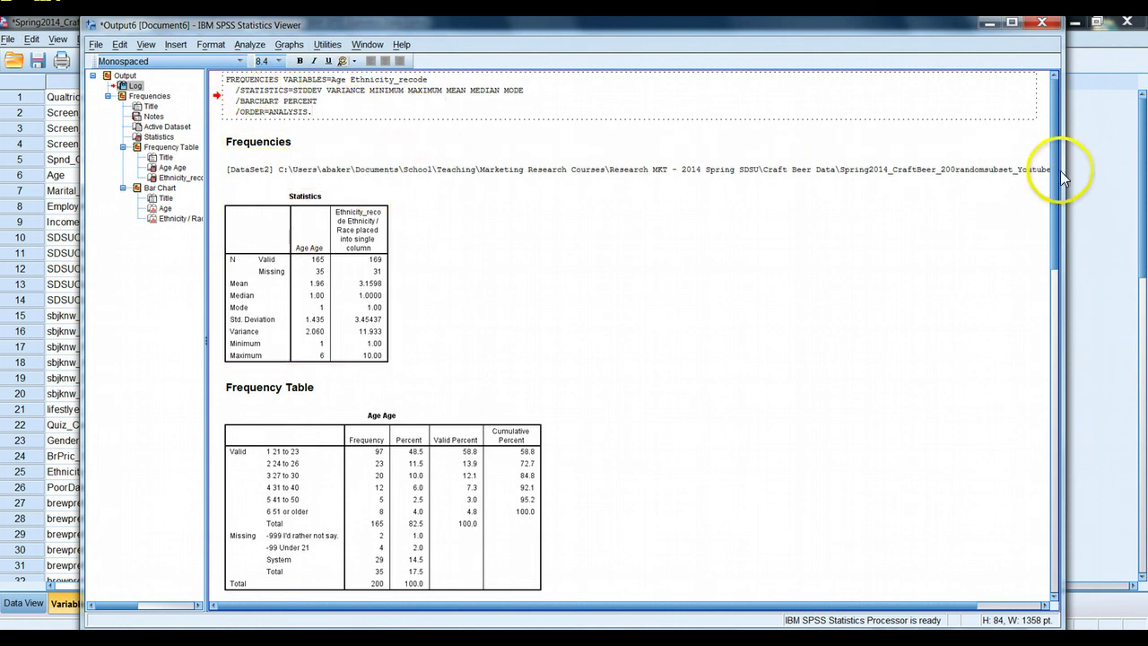
Step: Scroll to and select the Statistics table in the output
{"action": "left_click_drag", "start_coordinate": [1054, 164], "coordinate": [1053, 180]}
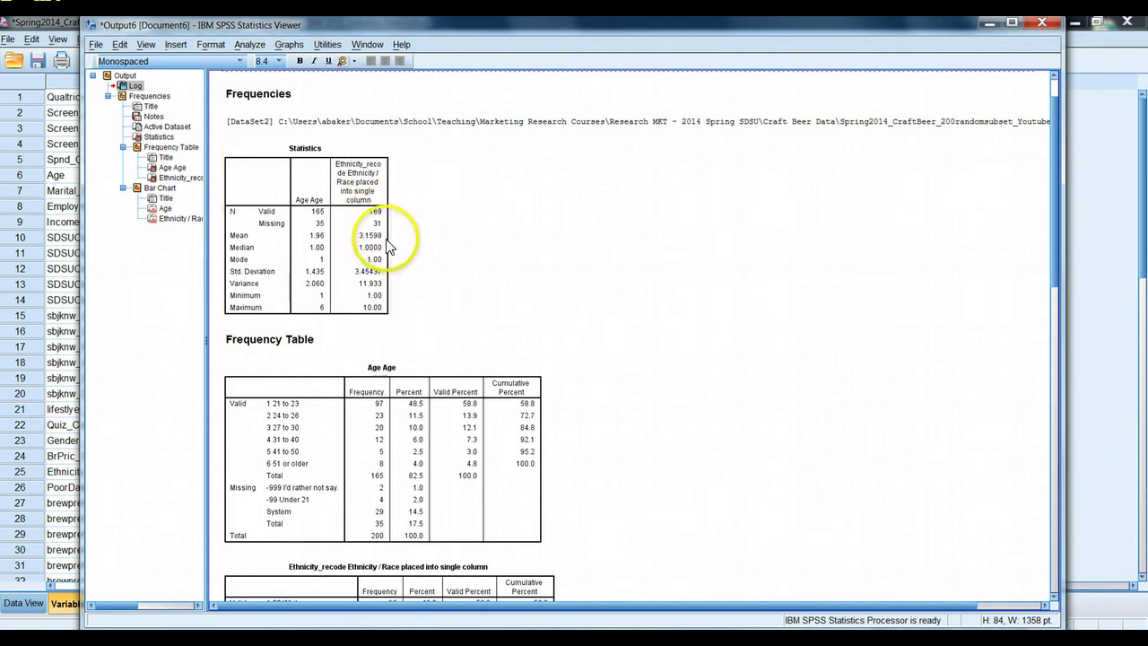
{"action": "left_click", "coordinate": [375, 247]}
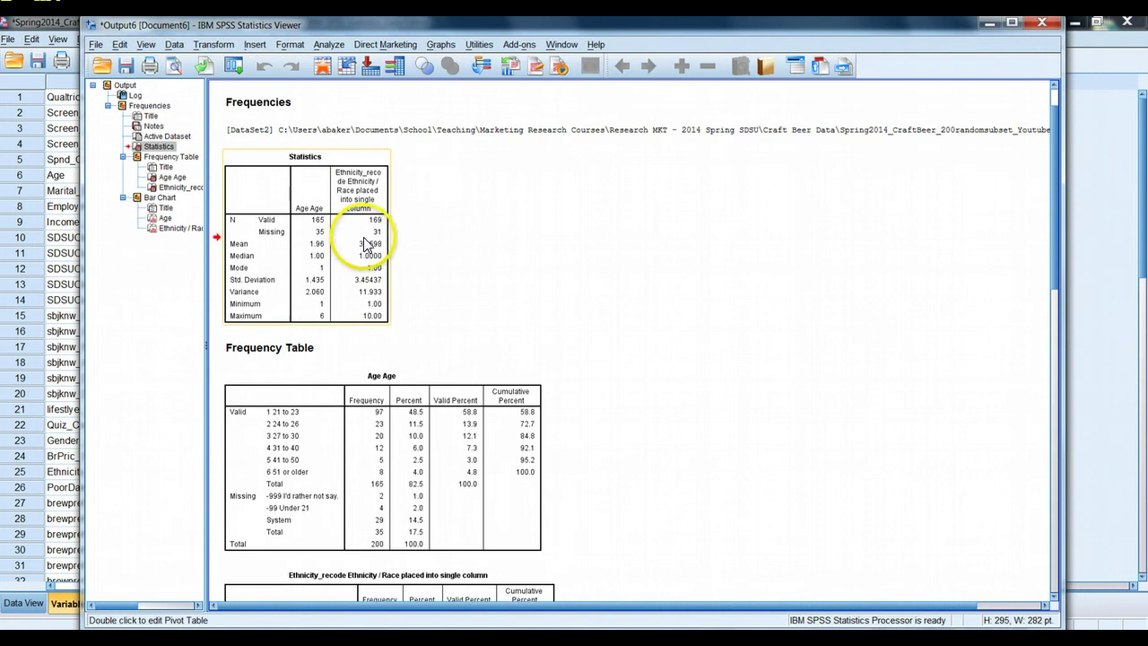
{"action": "left_click", "coordinate": [371, 327]}
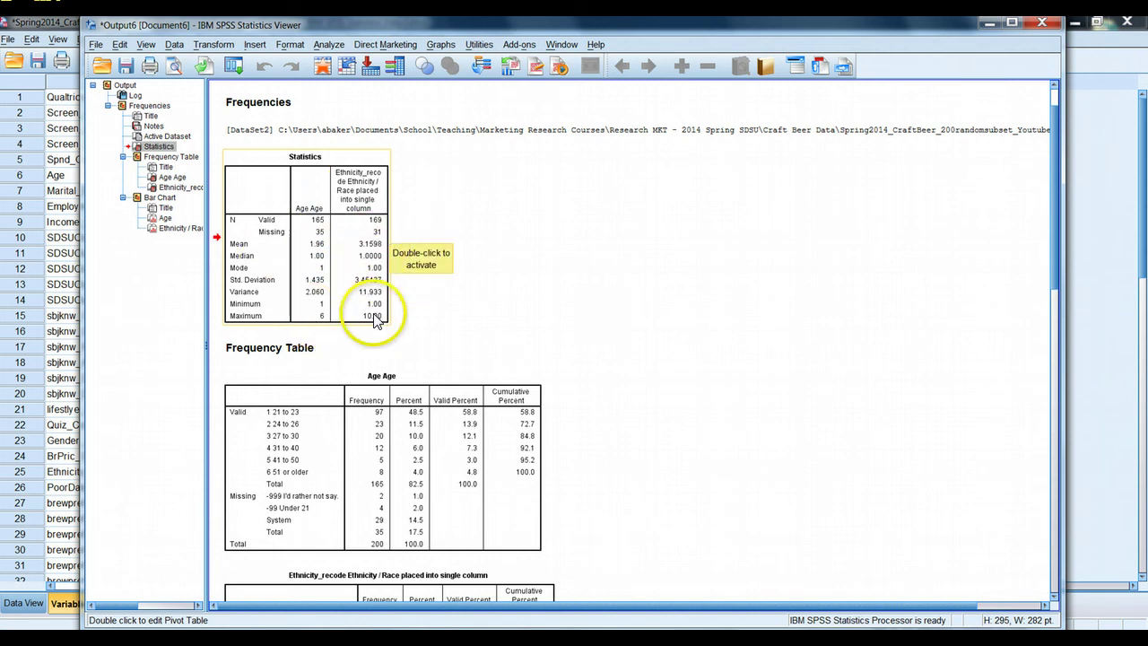
Step: Clear Ethnicity_recode's Mean 3.1598, Median, Std. Deviation and other statistics, keeping only N and Mode
{"action": "double_click", "coordinate": [367, 263]}
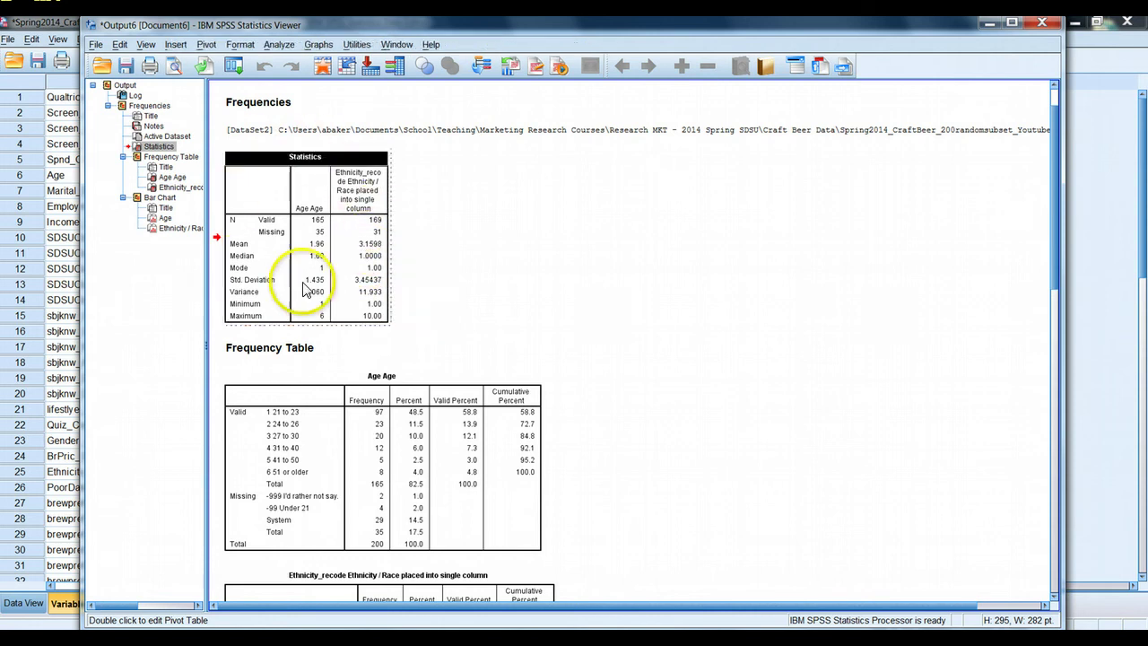
{"action": "left_click", "coordinate": [369, 246]}
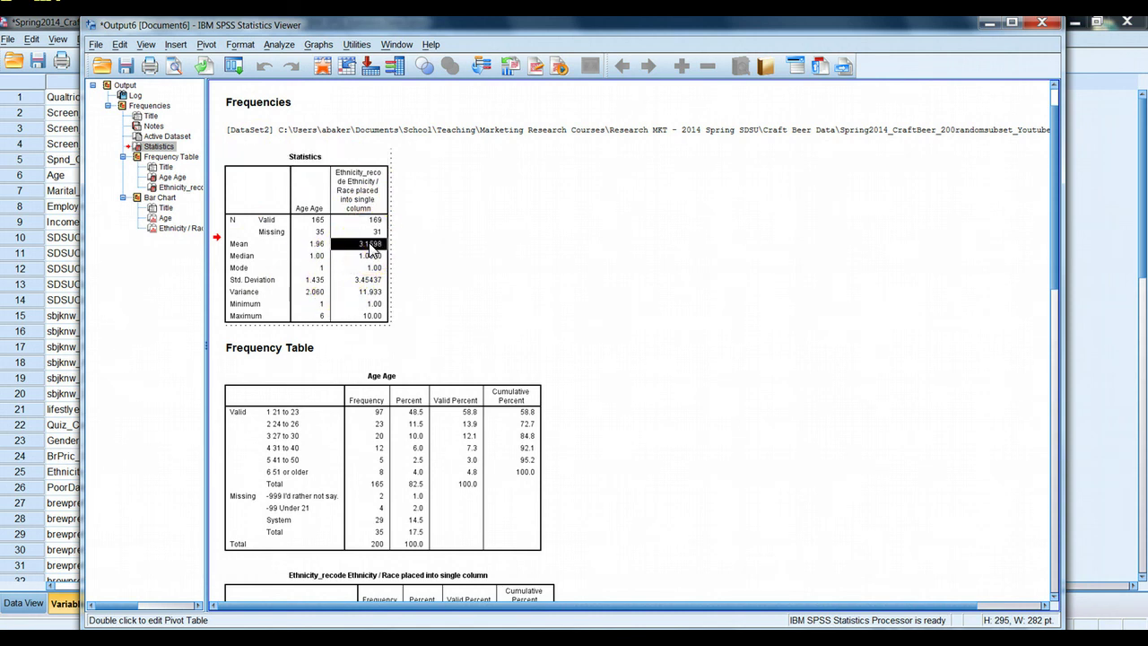
{"action": "key", "text": "Delete"}
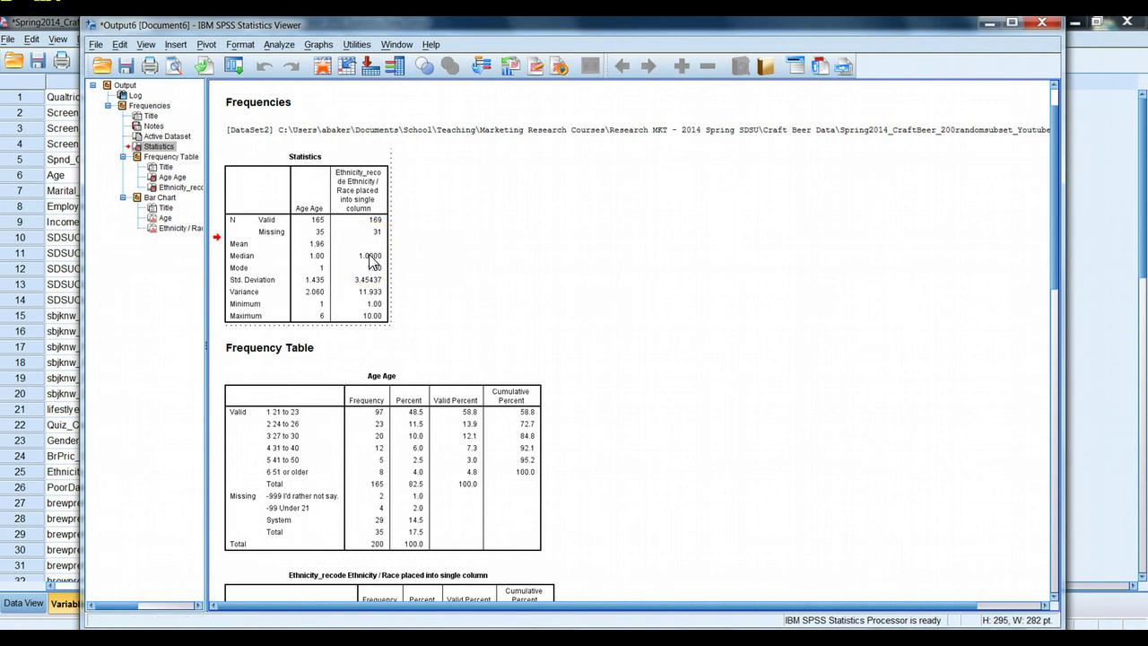
{"action": "key", "text": "Delete"}
{"action": "key", "text": "Delete"}
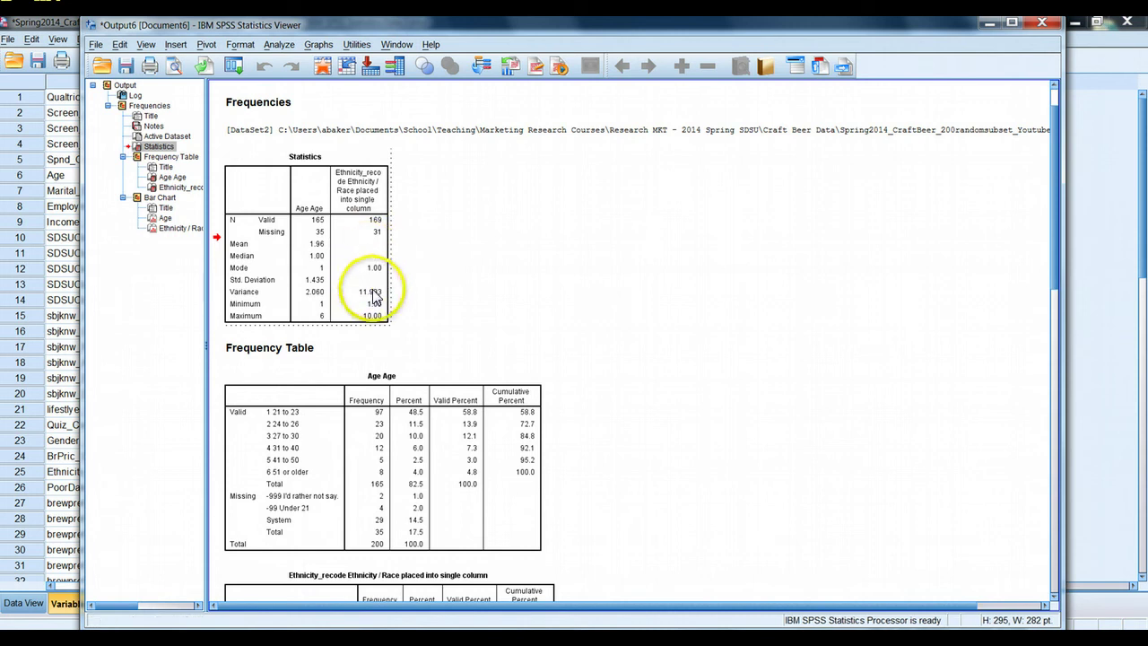
{"action": "left_click", "coordinate": [374, 303]}
{"action": "key", "text": "Delete"}
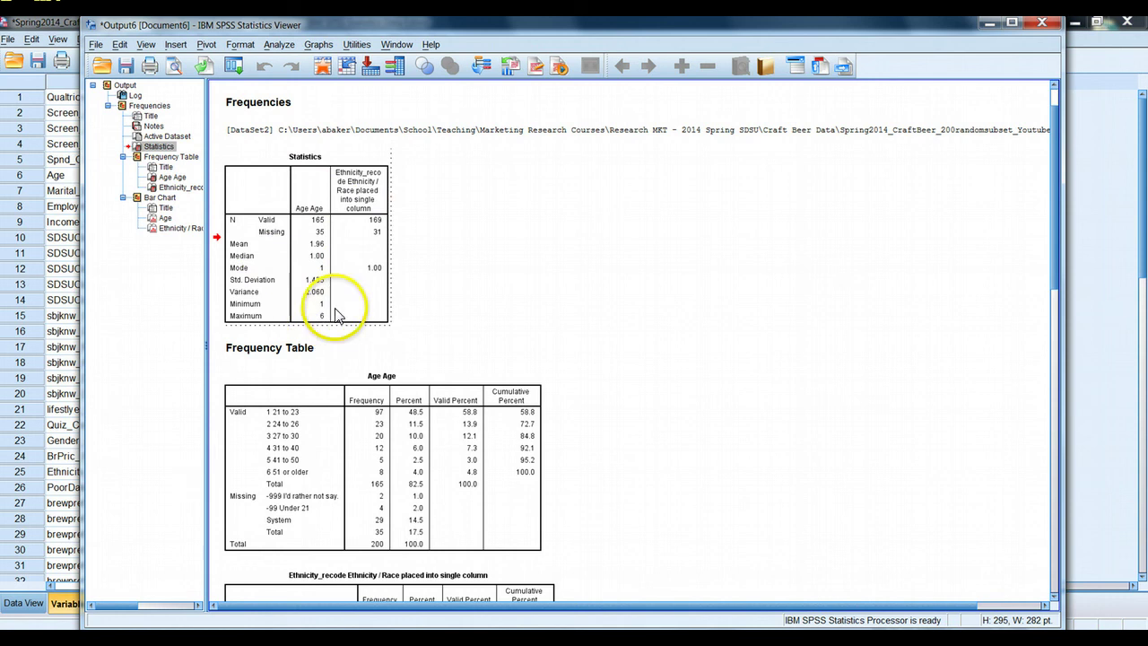
{"action": "left_click", "coordinate": [417, 309]}
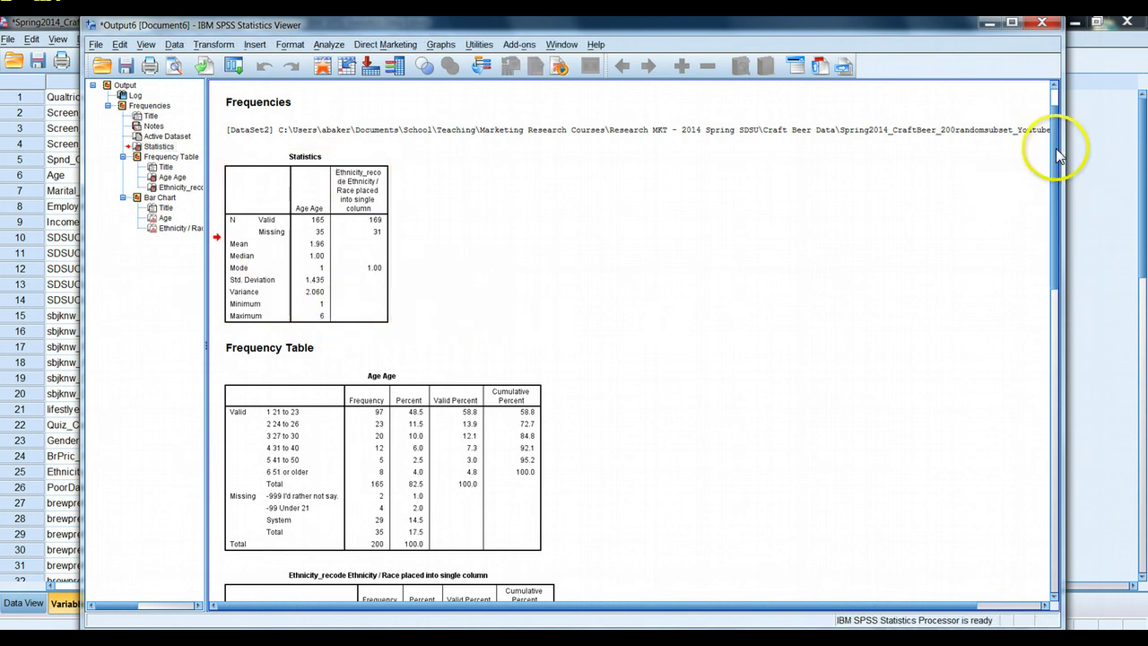
Step: Scroll down to the Frequency Table section and select the Age frequency table
{"action": "left_click_drag", "start_coordinate": [1054, 163], "coordinate": [1055, 247]}
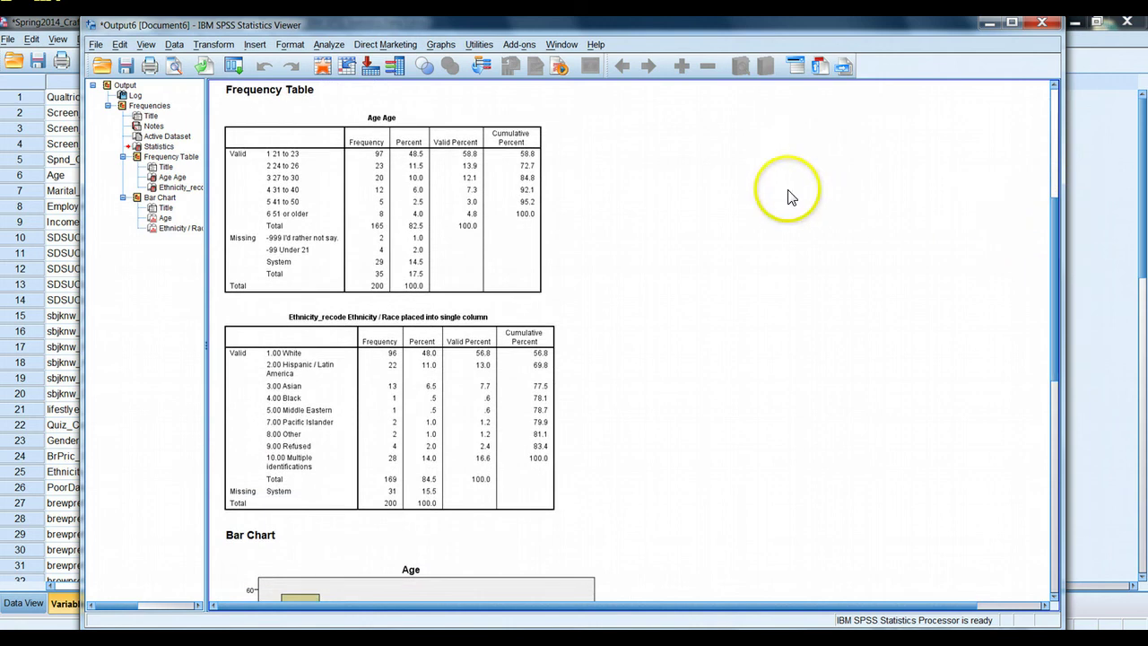
{"action": "left_click", "coordinate": [462, 208]}
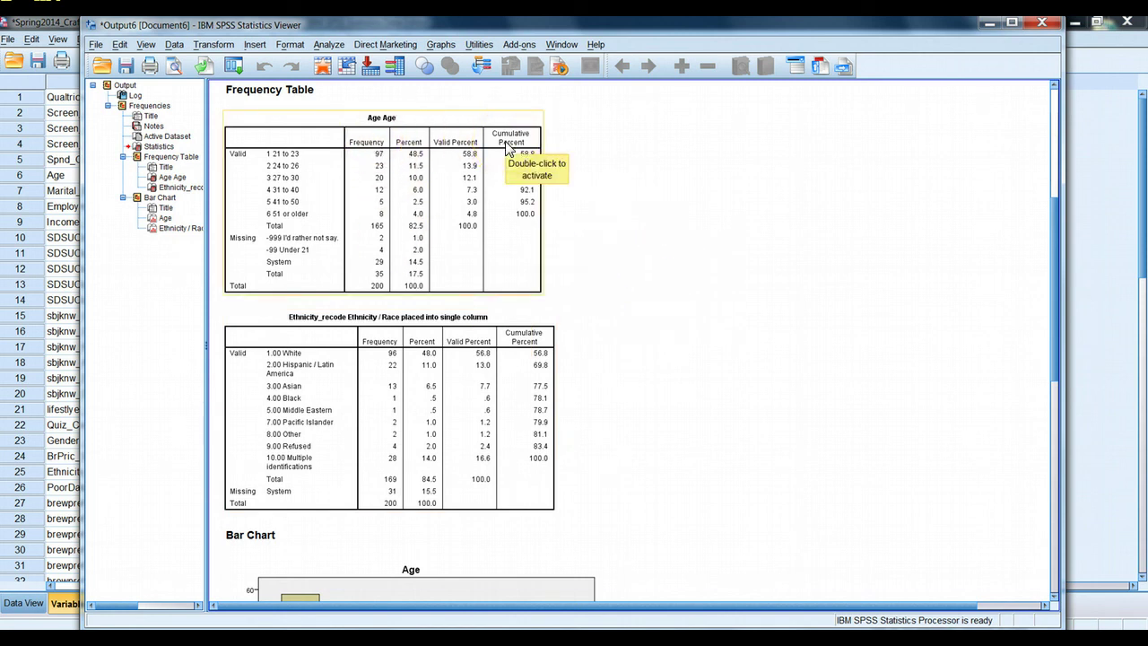
{"action": "left_click", "coordinate": [377, 149]}
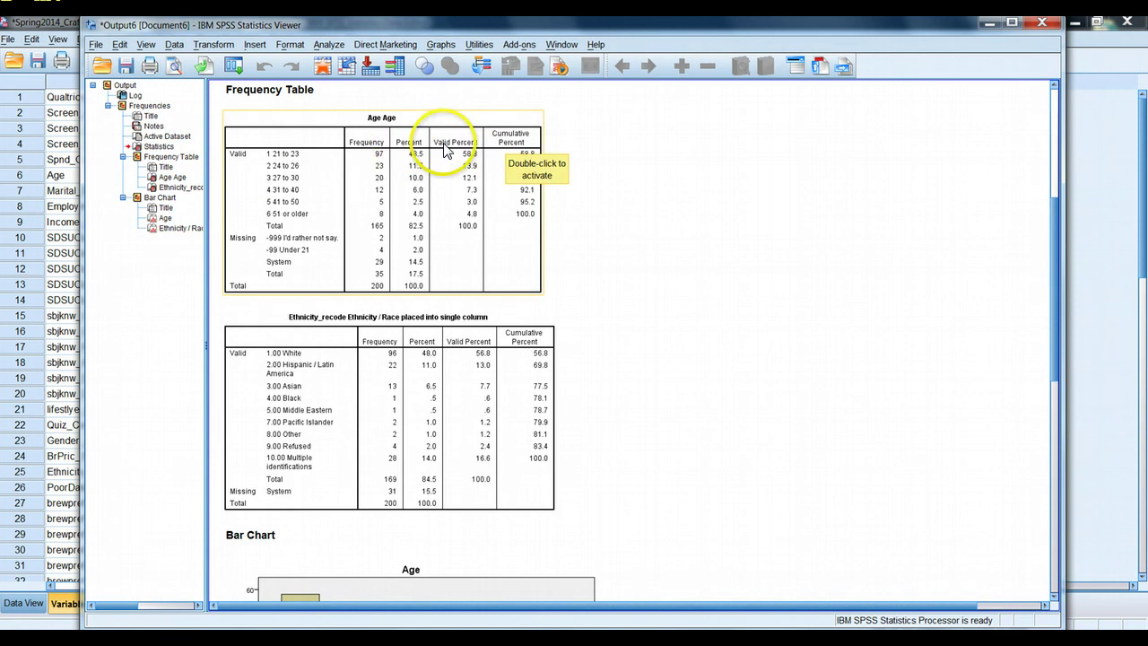
Step: Delete the Valid Percent and Cumulative Percent columns from the Age table
{"action": "left_click", "coordinate": [305, 186]}
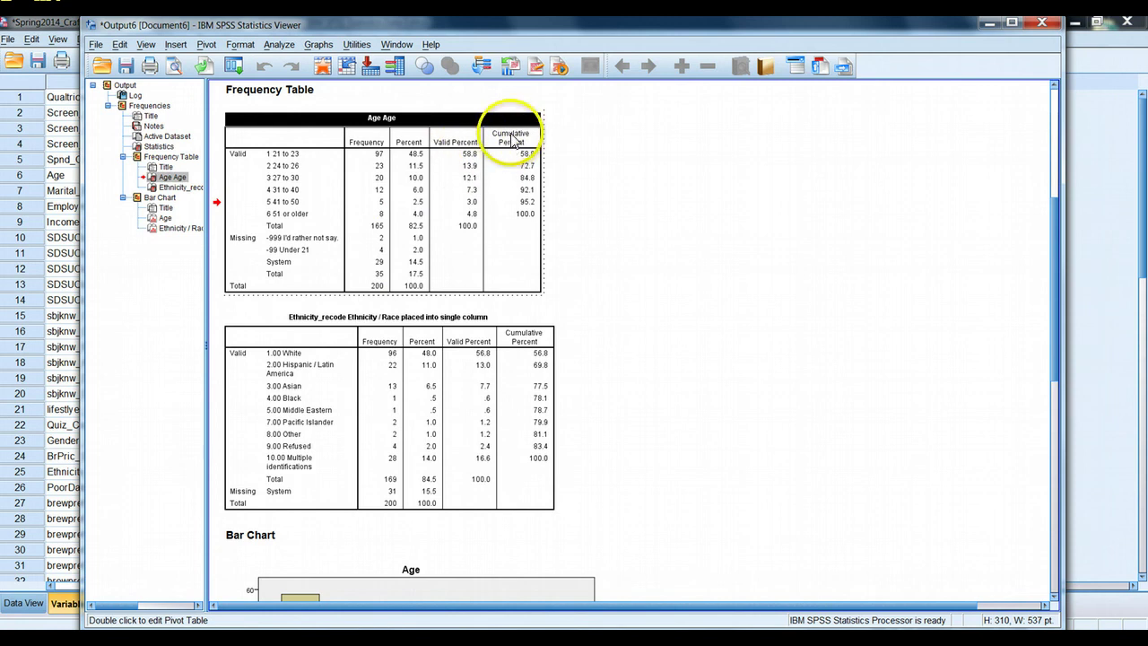
{"action": "left_click_drag", "start_coordinate": [455, 142], "coordinate": [529, 293]}
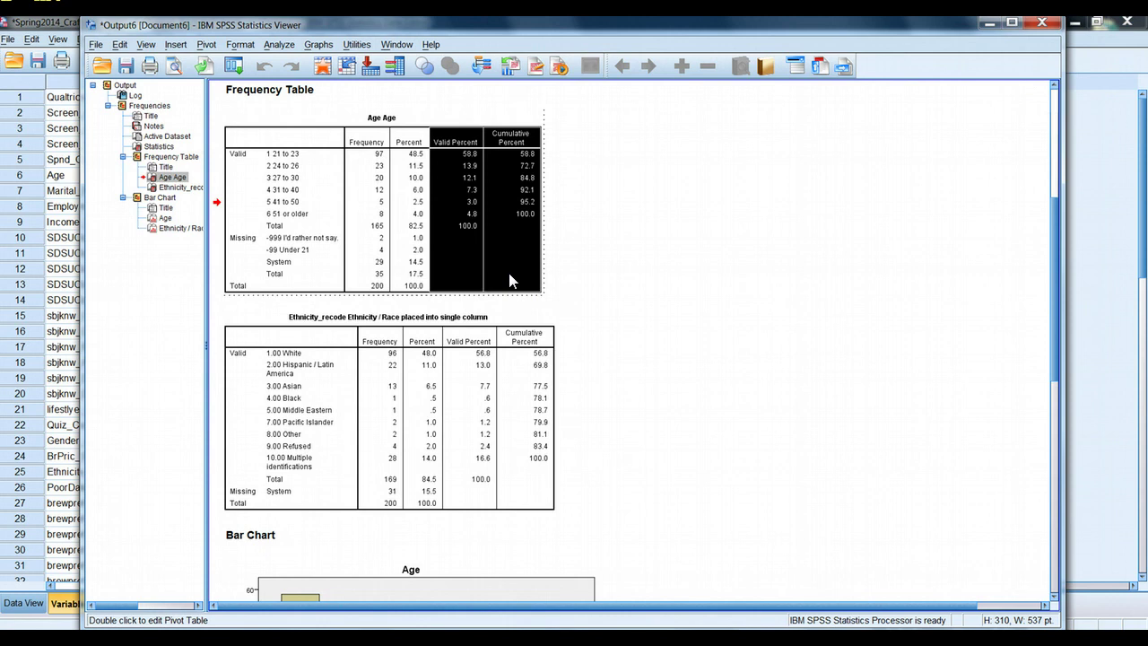
{"action": "key", "text": "Delete"}
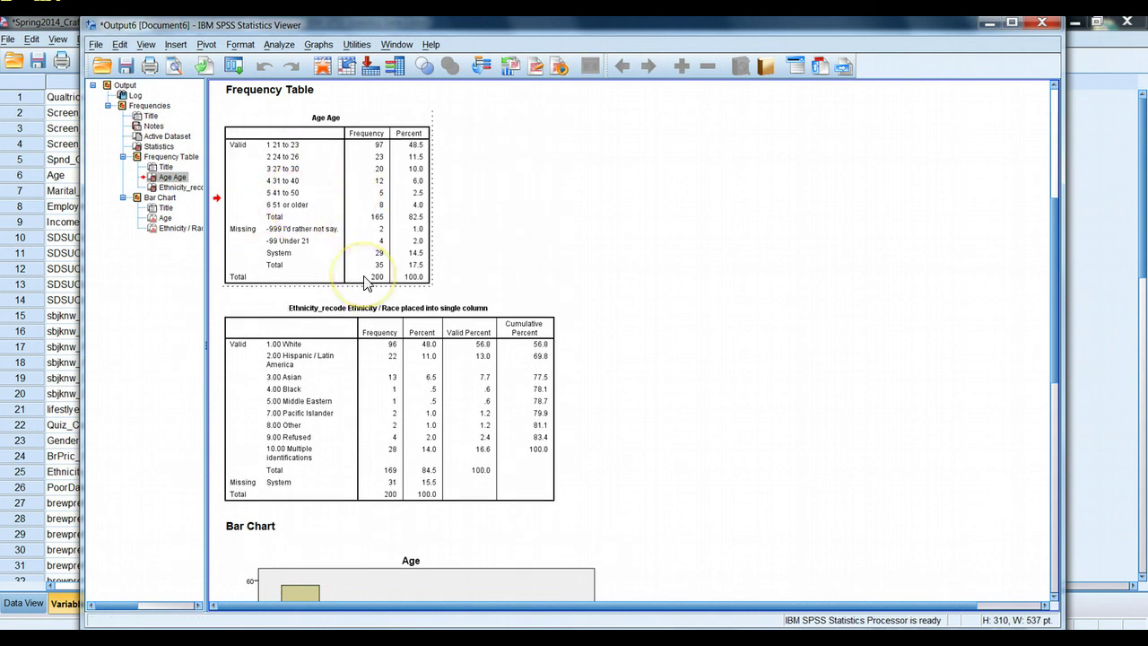
Step: Delete the Valid Percent and Cumulative Percent columns from the Ethnicity table
{"action": "left_click", "coordinate": [507, 241]}
{"action": "left_click", "coordinate": [545, 343]}
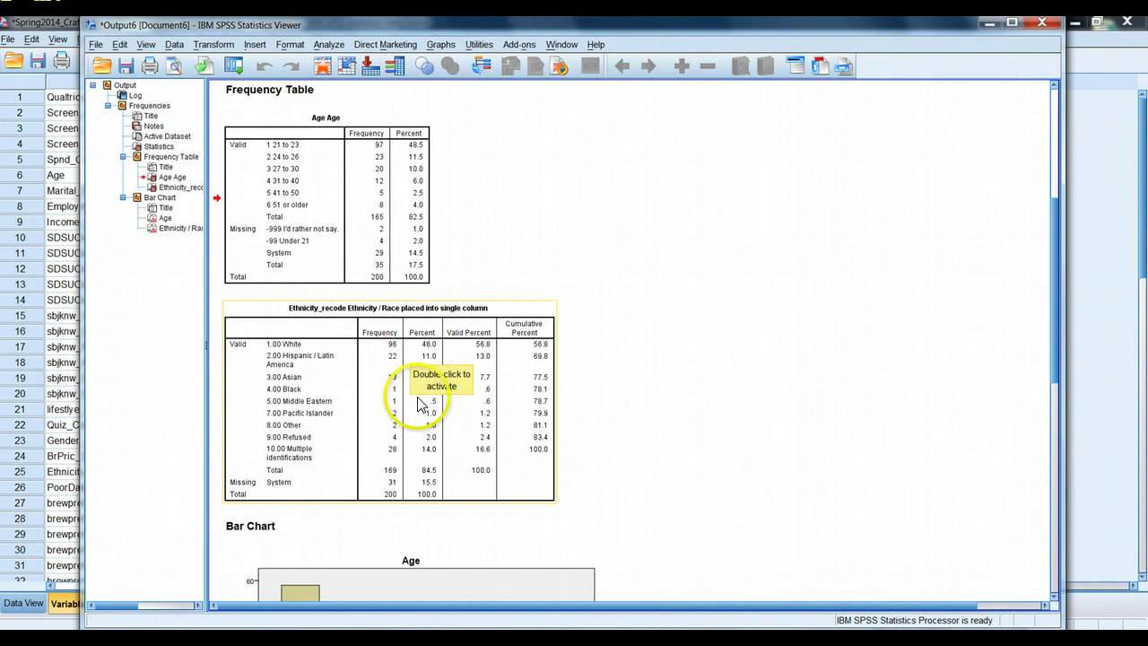
{"action": "left_click", "coordinate": [454, 434]}
{"action": "left_click_drag", "start_coordinate": [466, 330], "coordinate": [535, 508]}
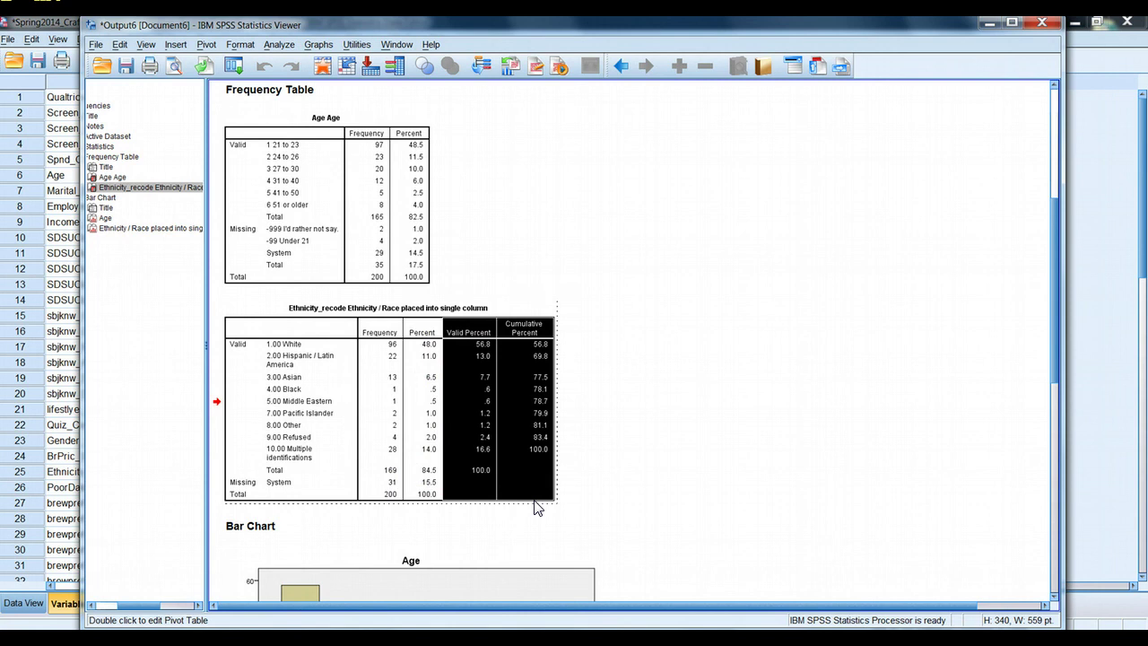
{"action": "key", "text": "Delete"}
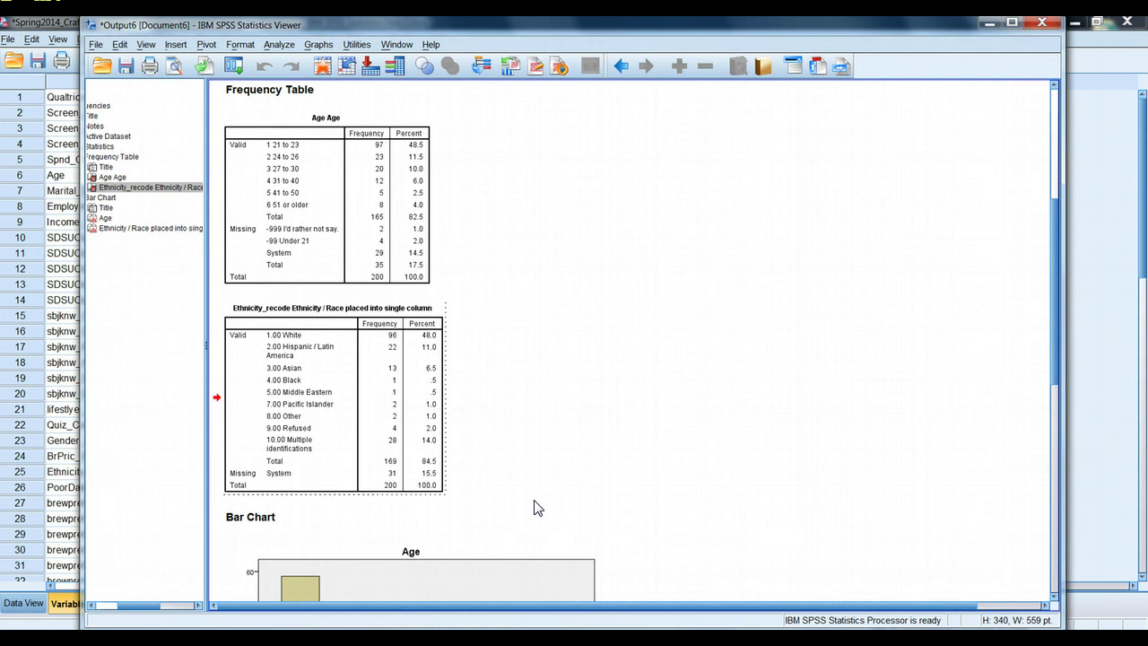
{"action": "scroll", "coordinate": [661, 259], "scroll_direction": "down", "scroll_amount": 5}
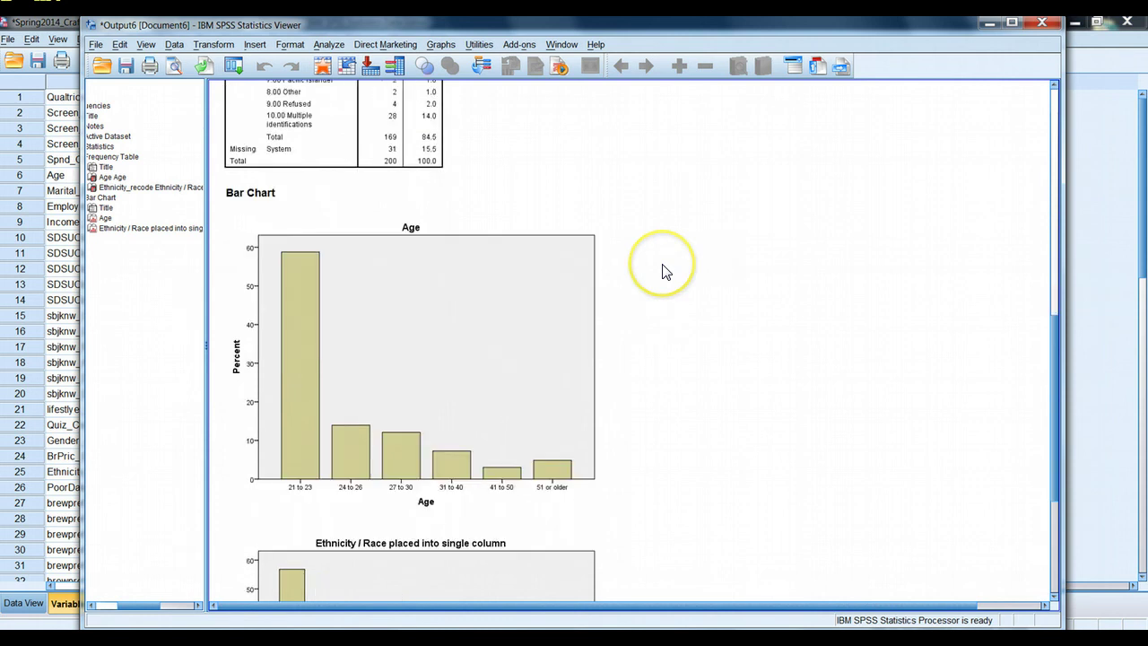
{"action": "scroll", "coordinate": [789, 265], "scroll_direction": "down", "scroll_amount": 1}
{"action": "left_click", "coordinate": [290, 238]}
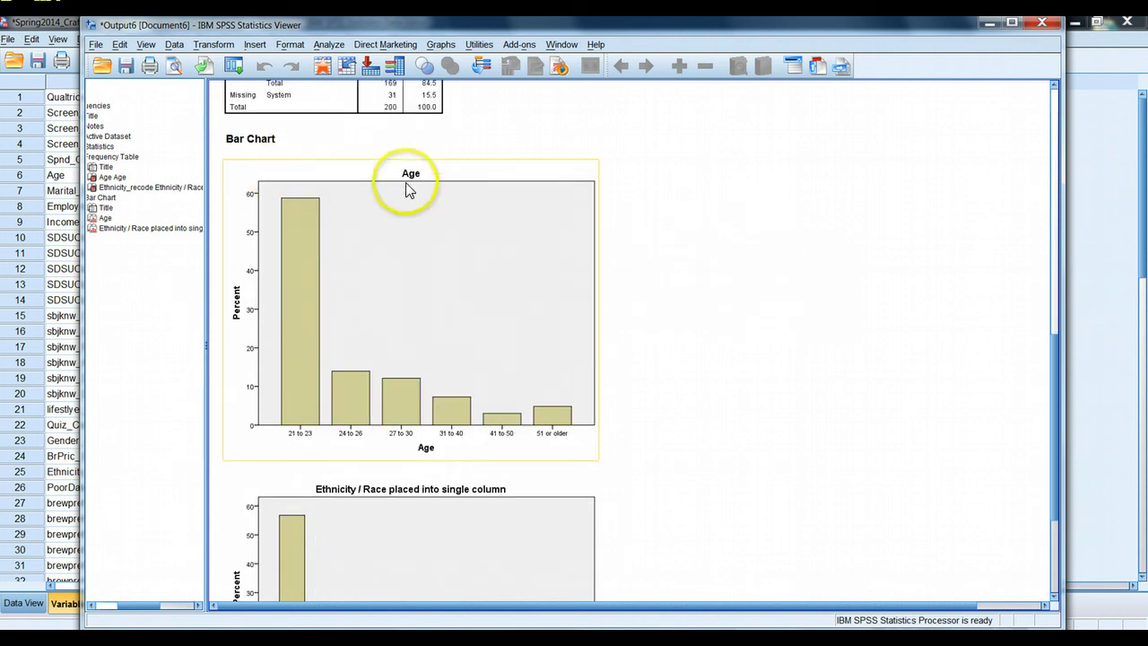
{"action": "left_click", "coordinate": [743, 362]}
{"action": "scroll", "coordinate": [753, 339], "scroll_direction": "down", "scroll_amount": 3}
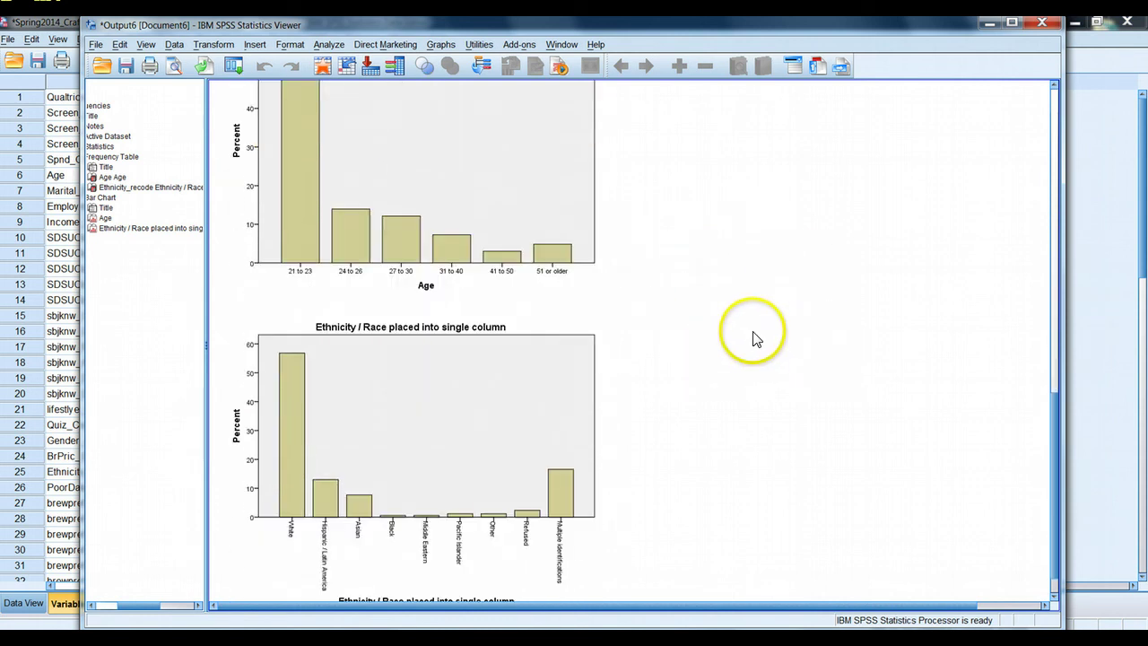
{"action": "scroll", "coordinate": [753, 339], "scroll_direction": "up", "scroll_amount": 1}
{"action": "left_click", "coordinate": [289, 372]}
{"action": "left_click", "coordinate": [648, 386]}
{"action": "scroll", "coordinate": [655, 388], "scroll_direction": "up", "scroll_amount": 2}
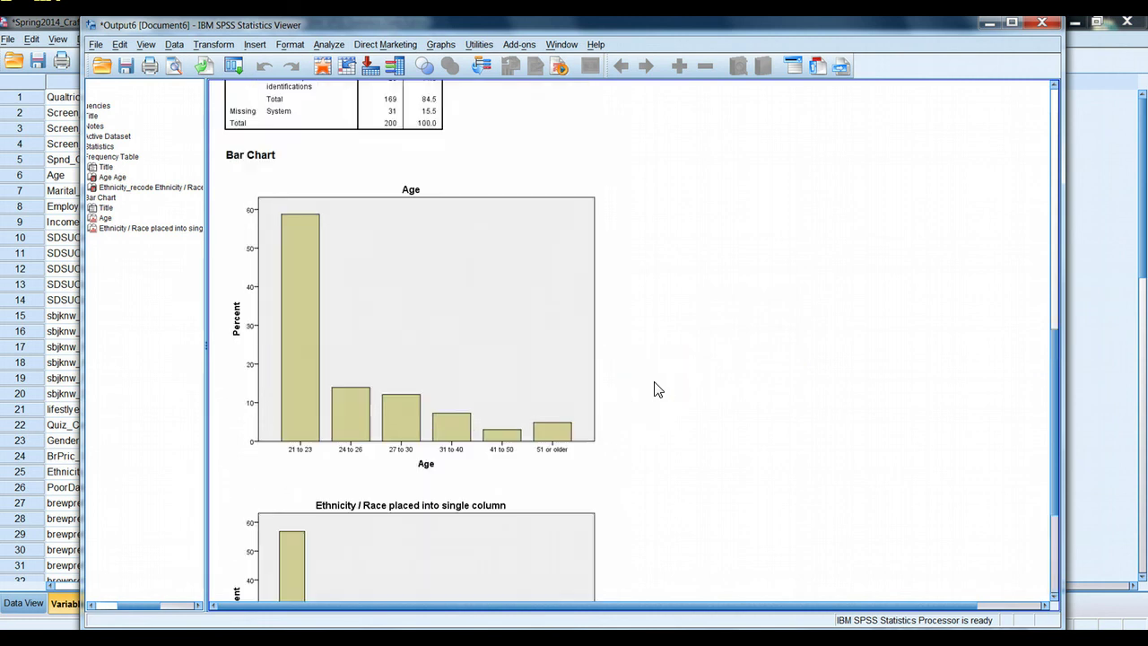
{"action": "scroll", "coordinate": [655, 388], "scroll_direction": "up", "scroll_amount": 5}
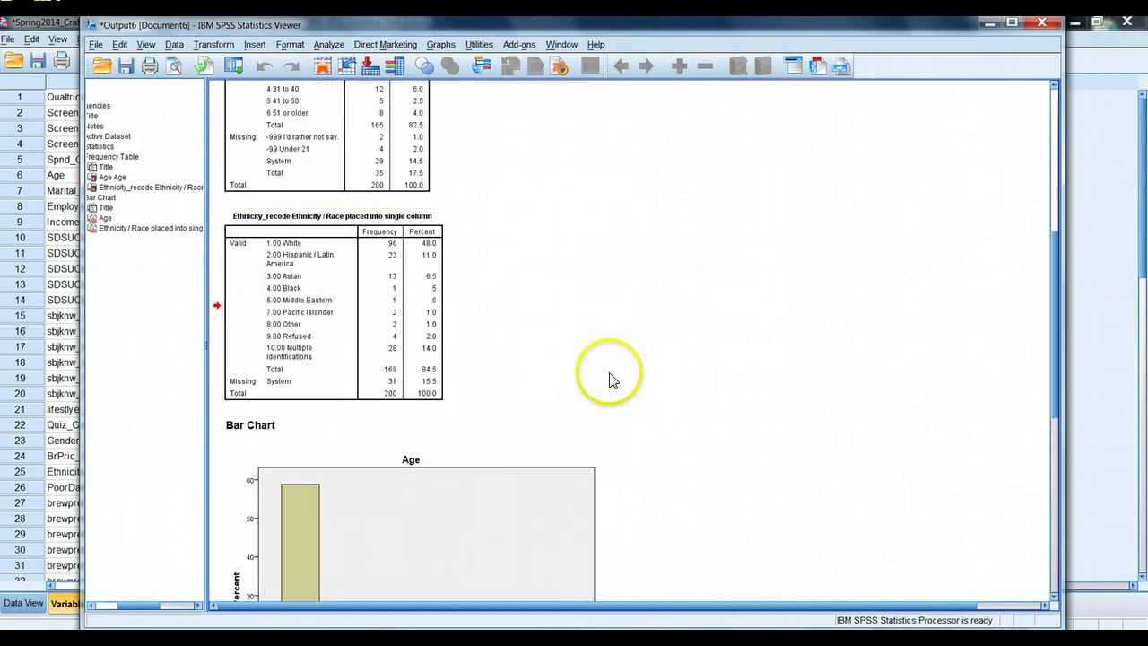
{"action": "scroll", "coordinate": [606, 377], "scroll_direction": "up", "scroll_amount": 2}
{"action": "scroll", "coordinate": [749, 303], "scroll_direction": "down", "scroll_amount": 3}
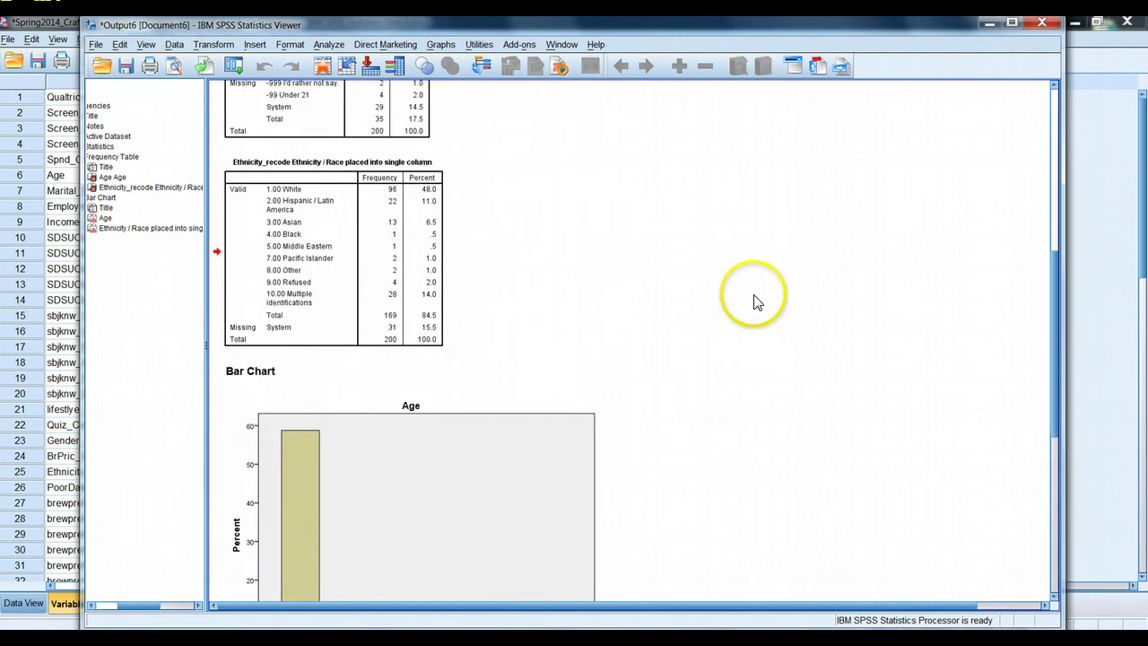
{"action": "scroll", "coordinate": [755, 310], "scroll_direction": "down", "scroll_amount": 3}
{"action": "scroll", "coordinate": [759, 303], "scroll_direction": "down", "scroll_amount": 2}
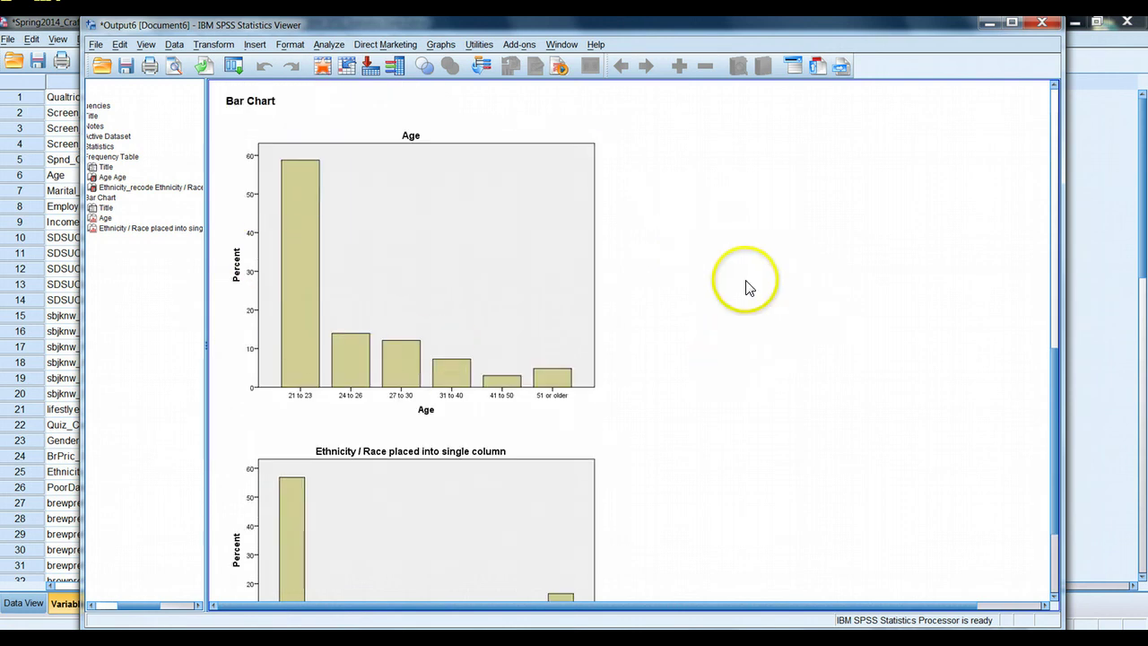
{"action": "scroll", "coordinate": [746, 285], "scroll_direction": "down", "scroll_amount": 1}
{"action": "scroll", "coordinate": [747, 285], "scroll_direction": "up", "scroll_amount": 1}
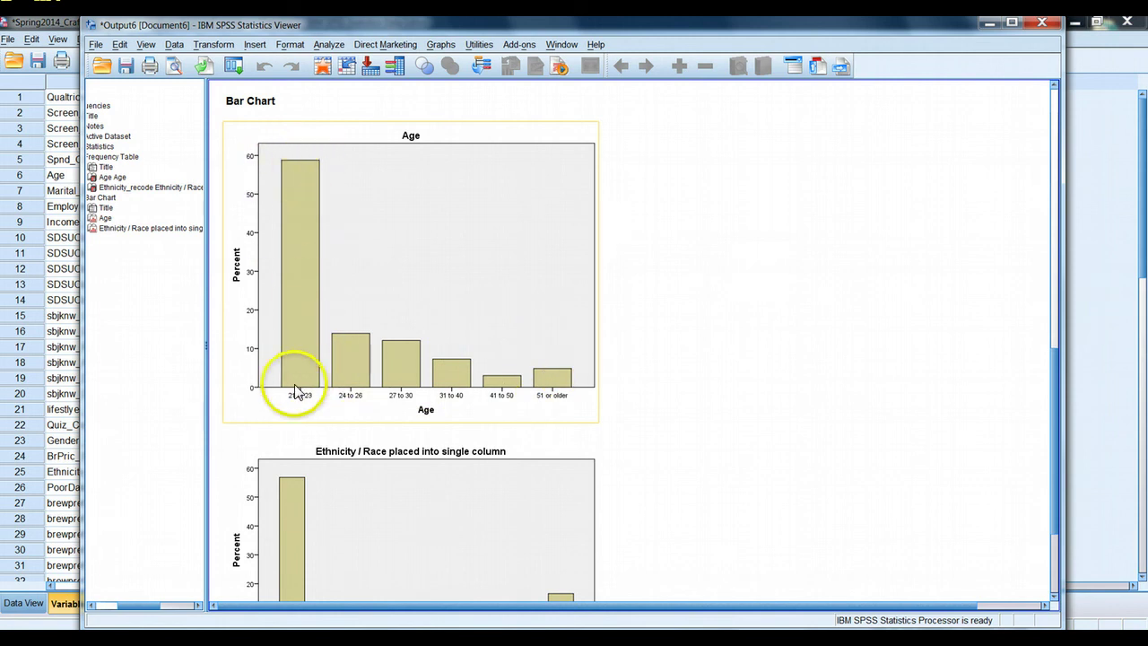
{"action": "scroll", "coordinate": [755, 330], "scroll_direction": "down", "scroll_amount": 1}
{"action": "scroll", "coordinate": [753, 328], "scroll_direction": "down", "scroll_amount": 2}
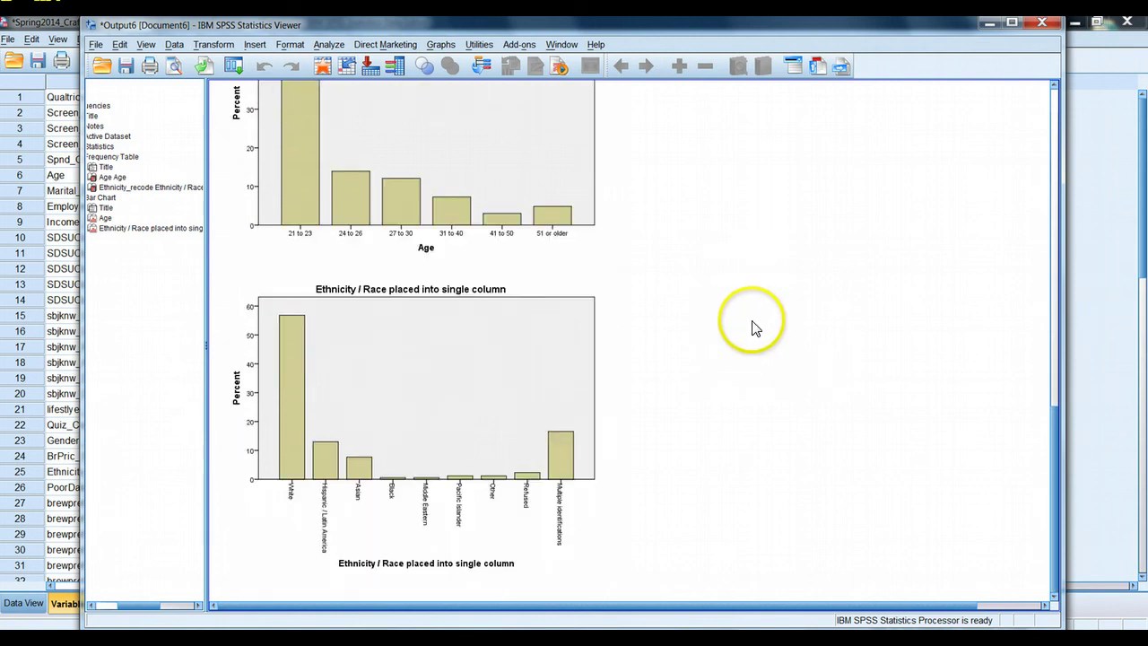
{"action": "left_click", "coordinate": [394, 343]}
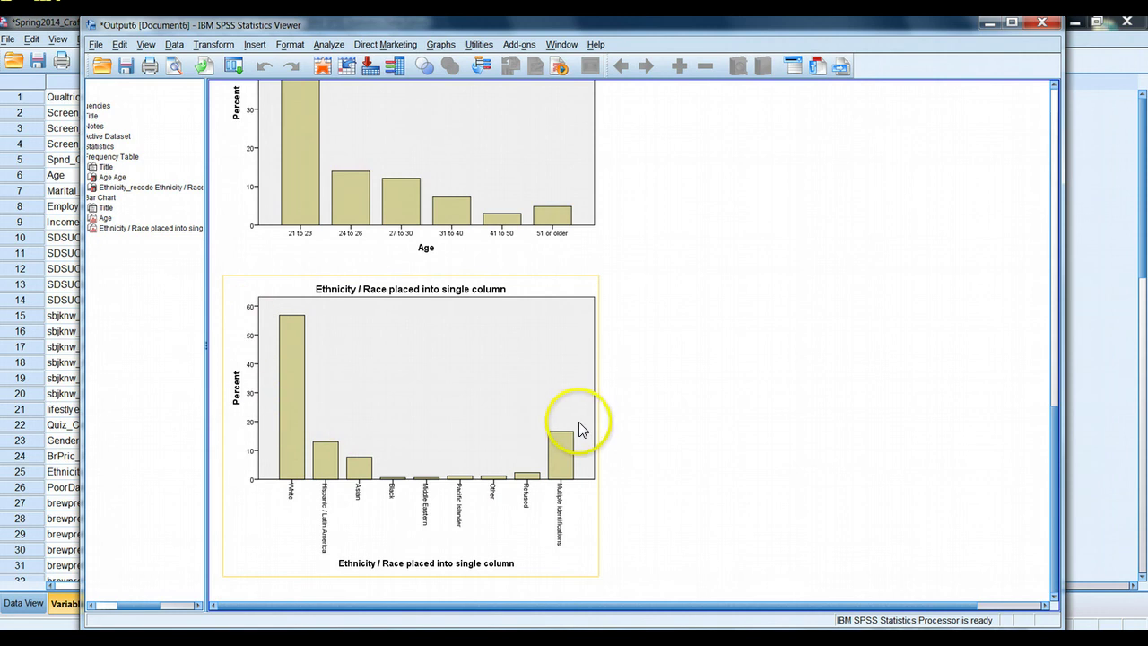
{"action": "left_click", "coordinate": [670, 460]}
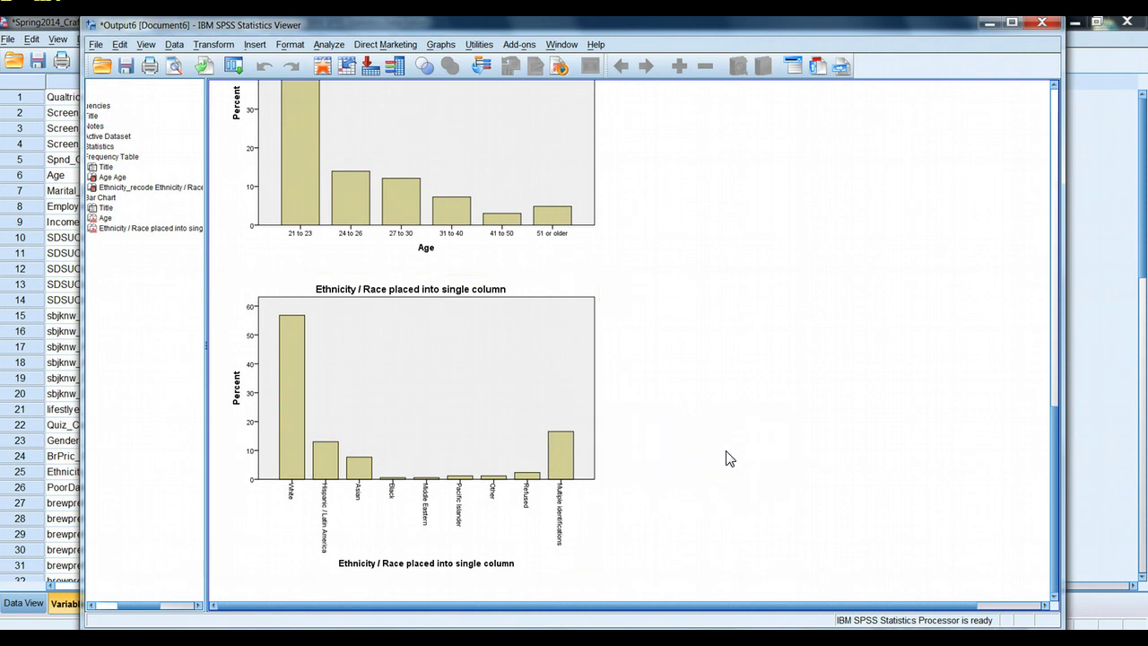
{"action": "left_click", "coordinate": [699, 461]}
{"action": "scroll", "coordinate": [700, 462], "scroll_direction": "up", "scroll_amount": 3}
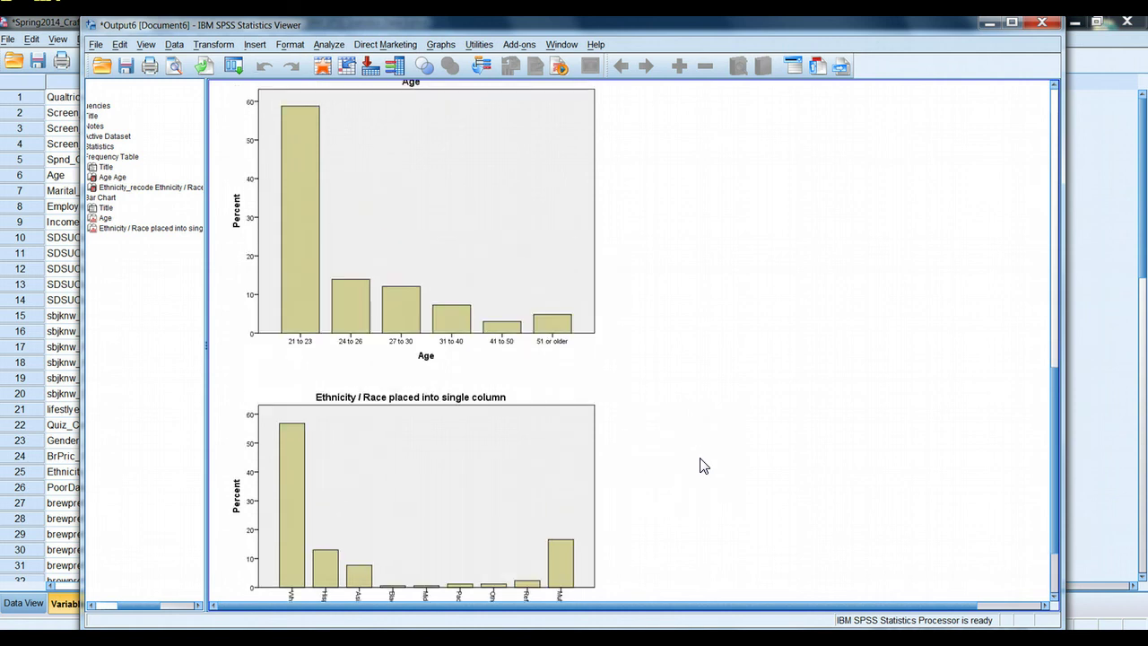
{"action": "left_click_drag", "start_coordinate": [1053, 416], "coordinate": [1068, 238]}
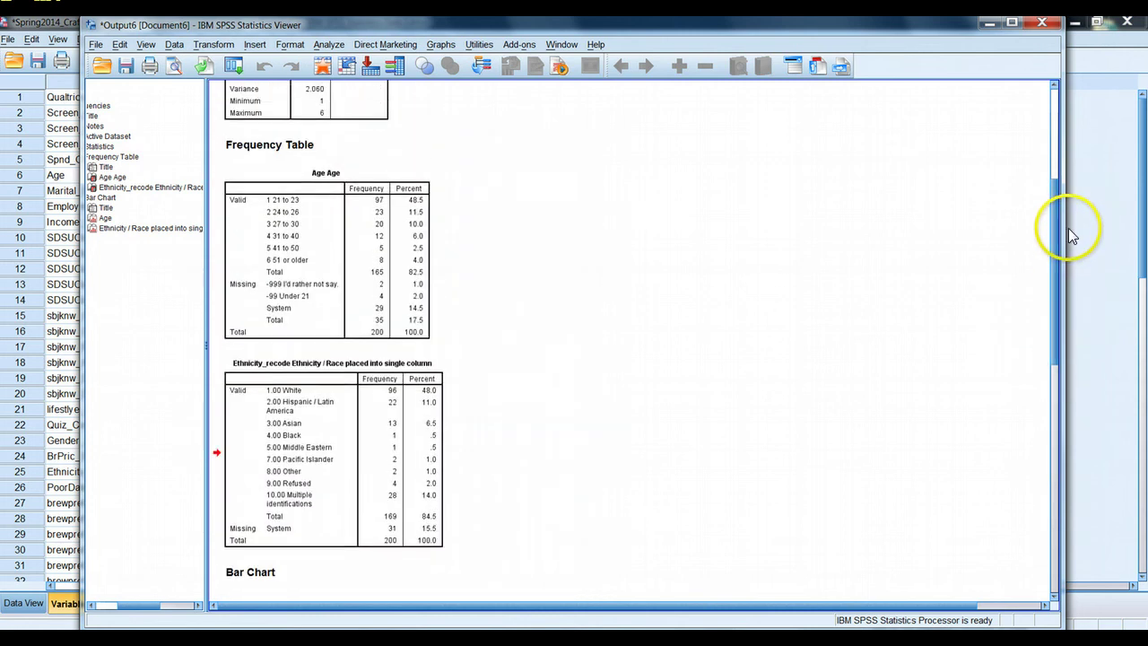
{"action": "scroll", "coordinate": [910, 296], "scroll_direction": "up", "scroll_amount": 4}
{"action": "scroll", "coordinate": [911, 296], "scroll_direction": "up", "scroll_amount": 1}
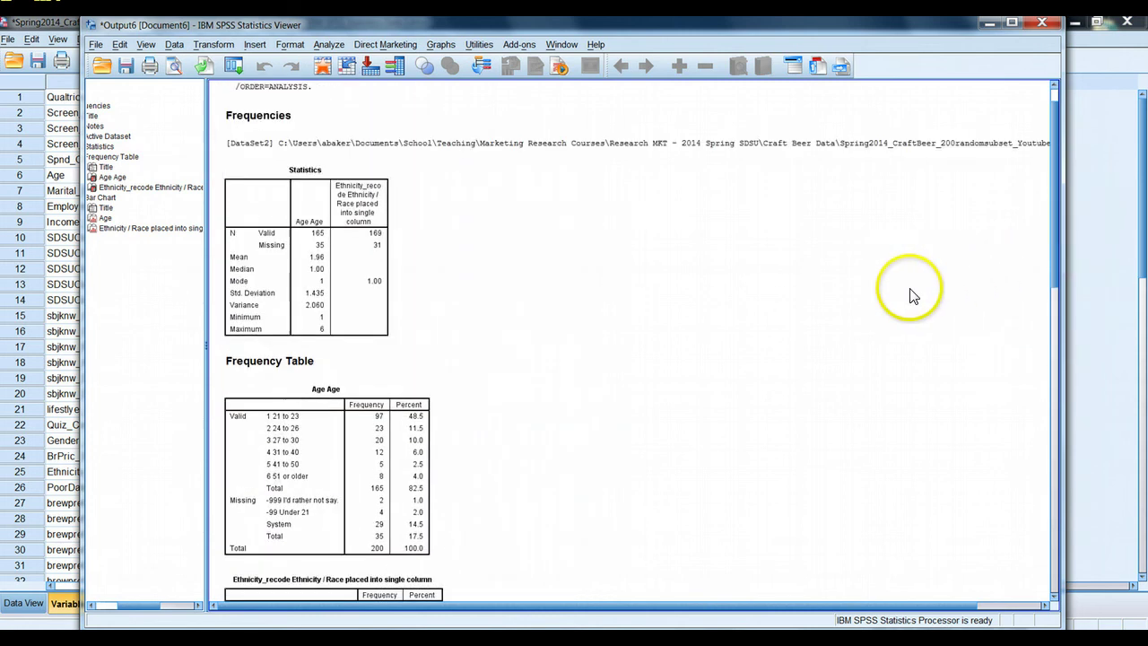